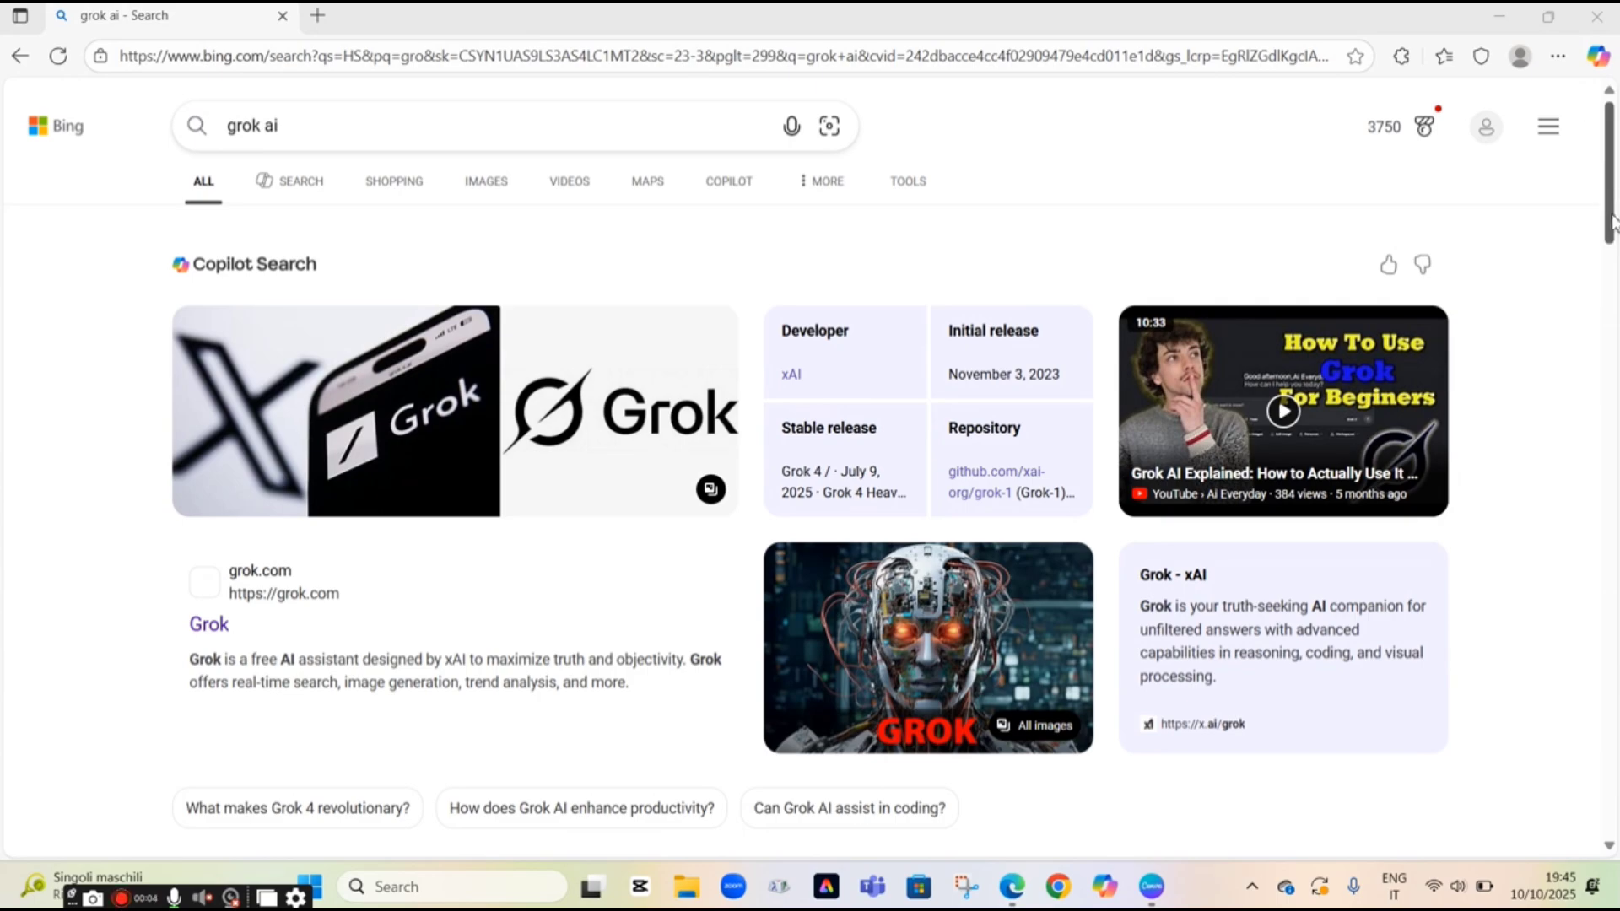
Follow the 'Grok - xAI' Bing result through TRY GROK and the Grok 4 Fast announcement into Grok chat
drag(1609, 217, 1564, 427)
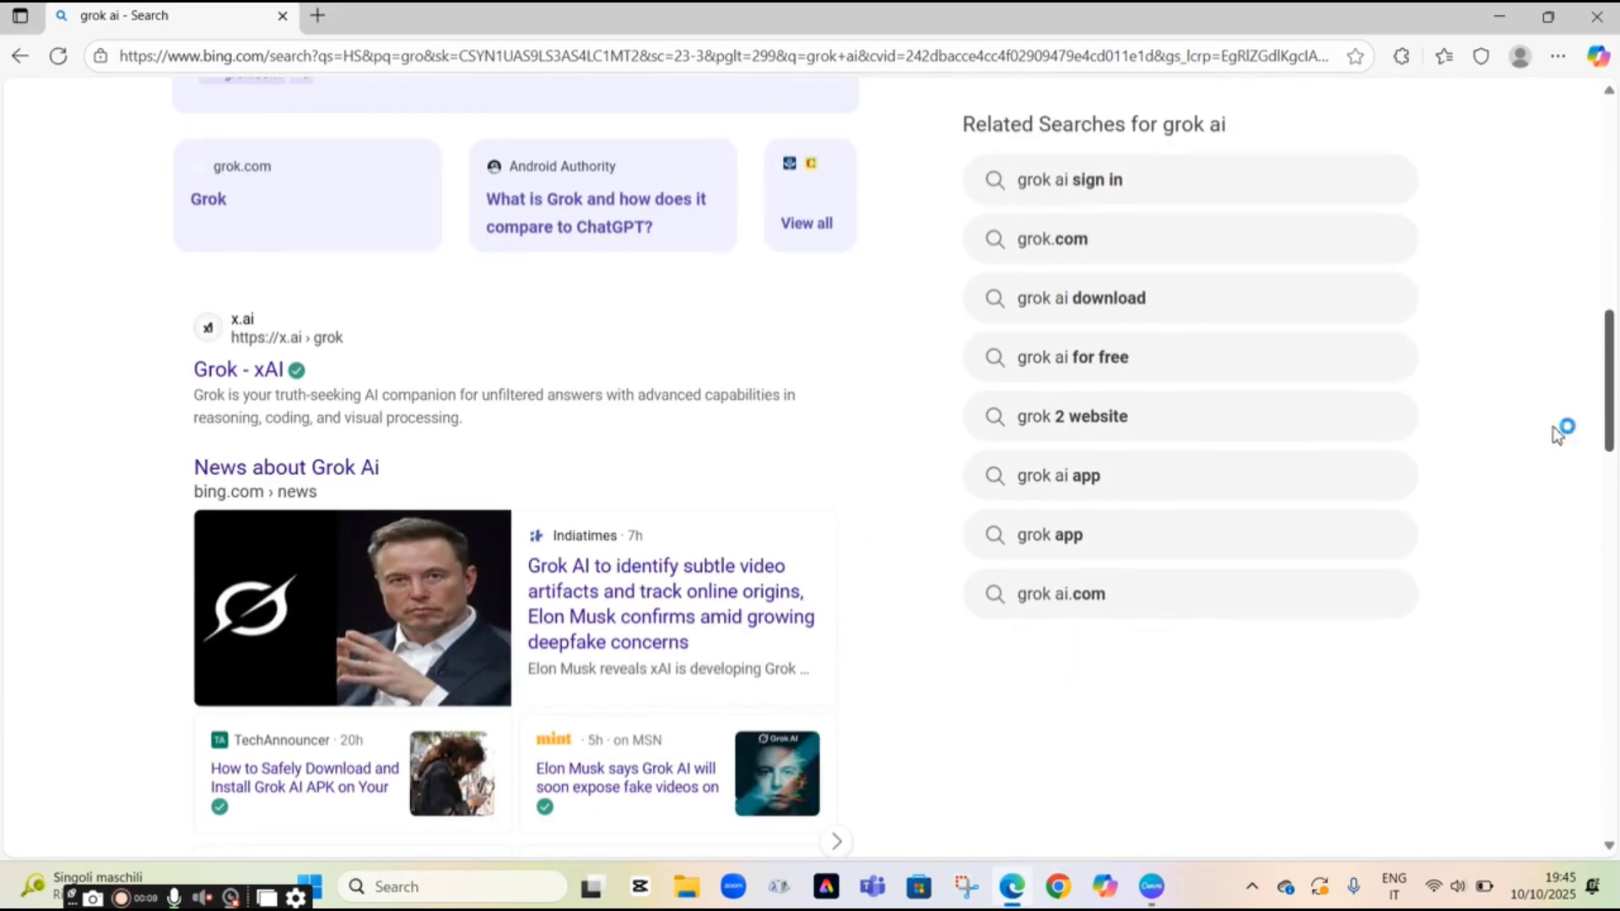
click(243, 371)
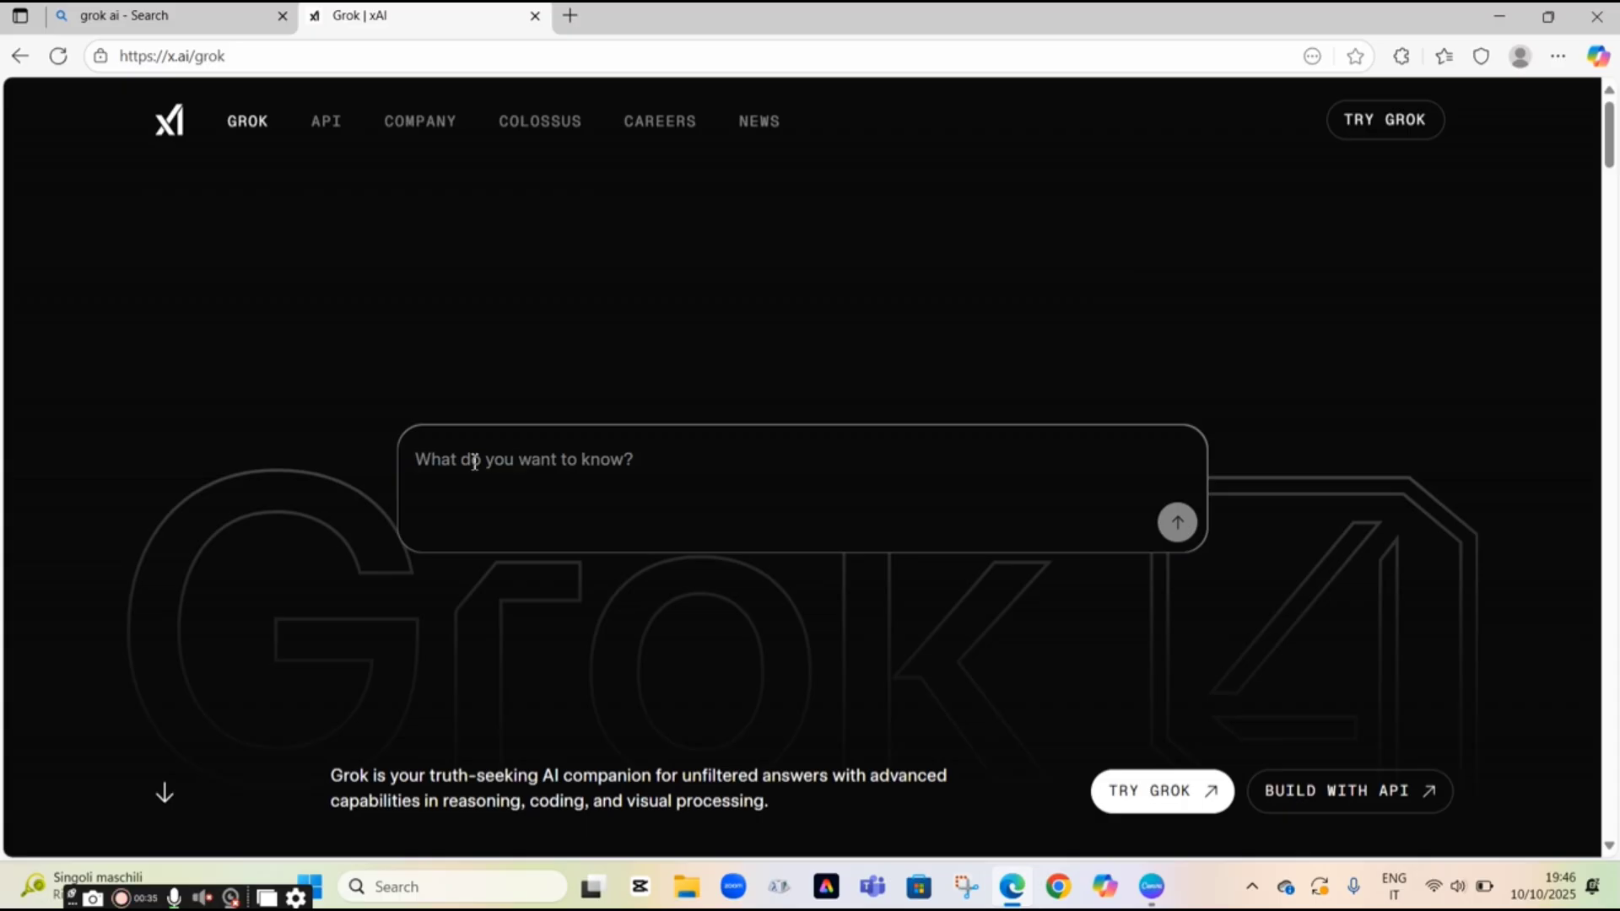
click(1362, 123)
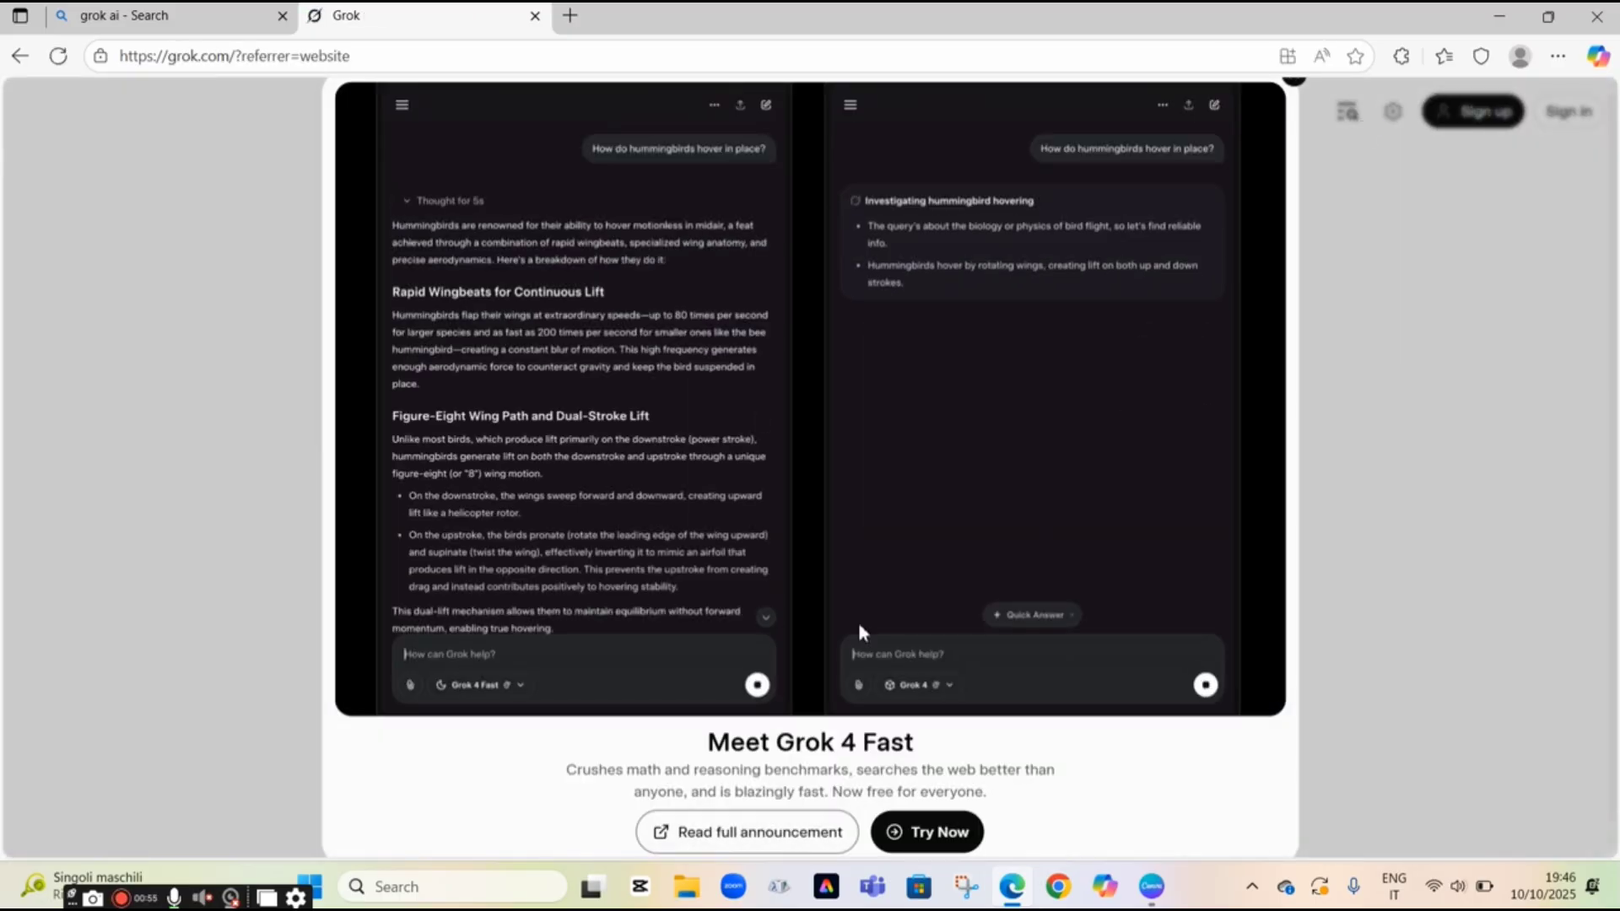
click(926, 832)
click(758, 747)
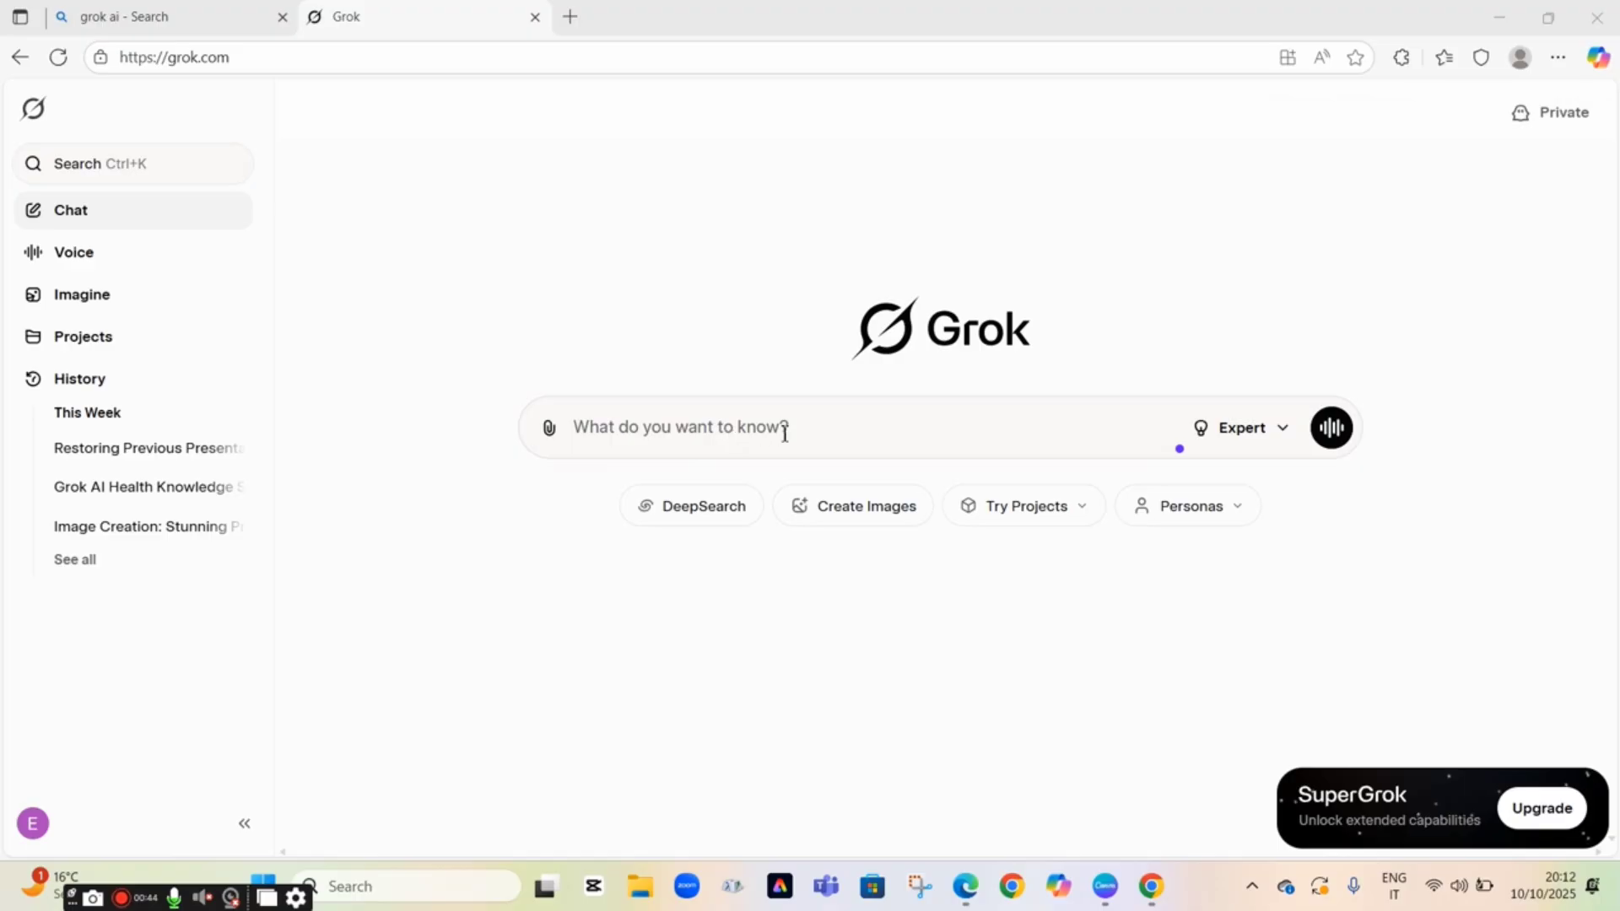
Ask Grok 'how to make money online' by typing 'how to make' and choosing the suggestion
click(583, 431)
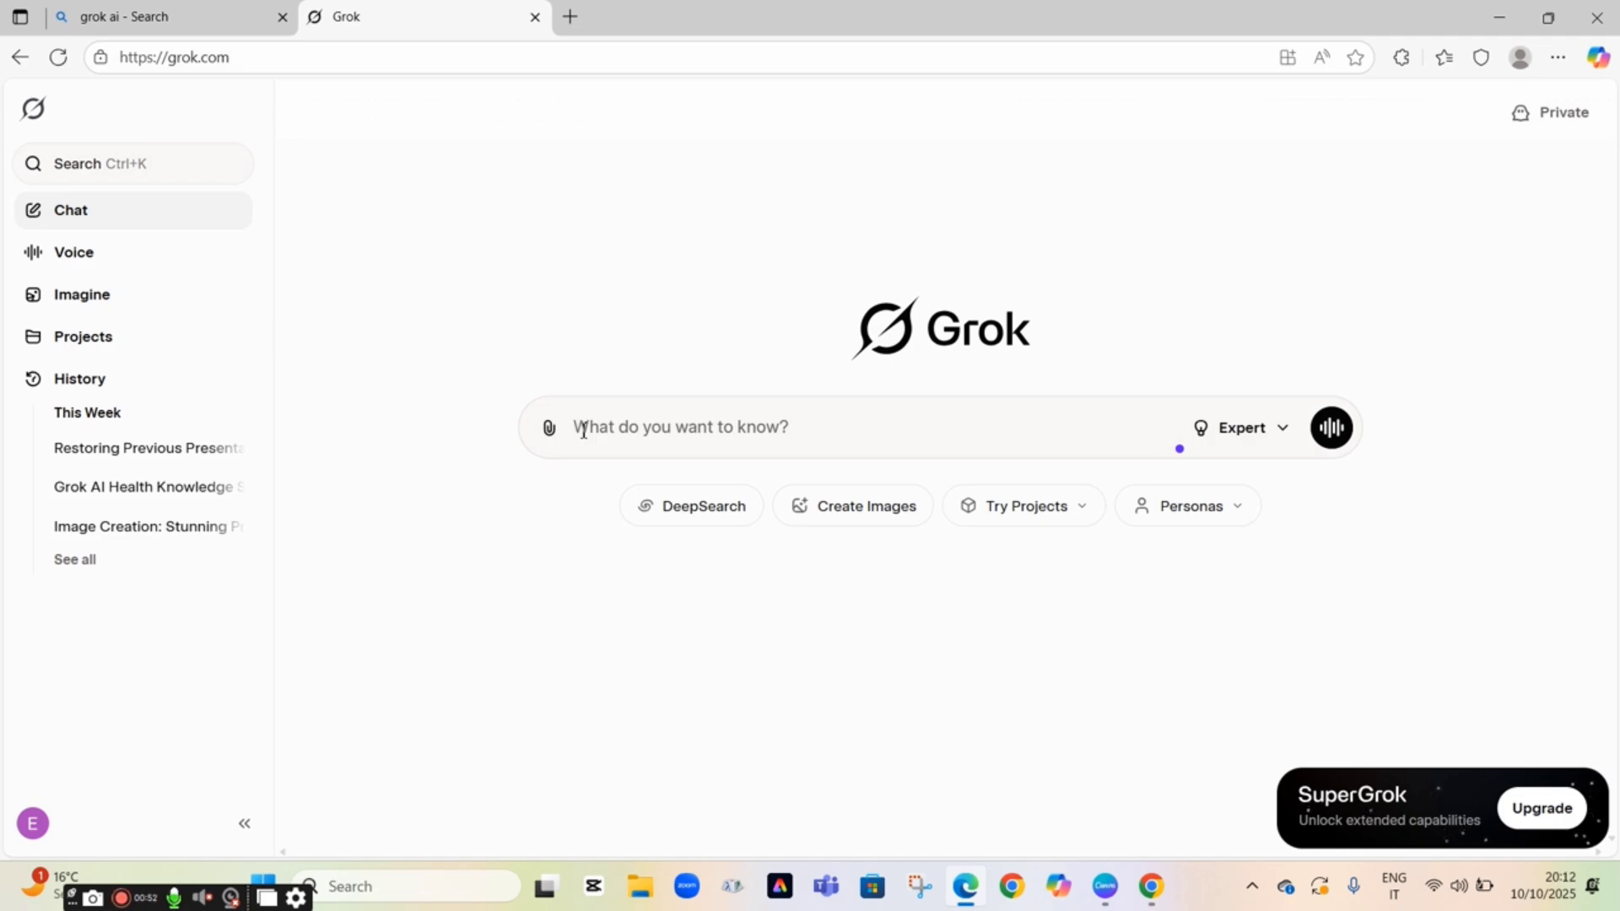
text(h)
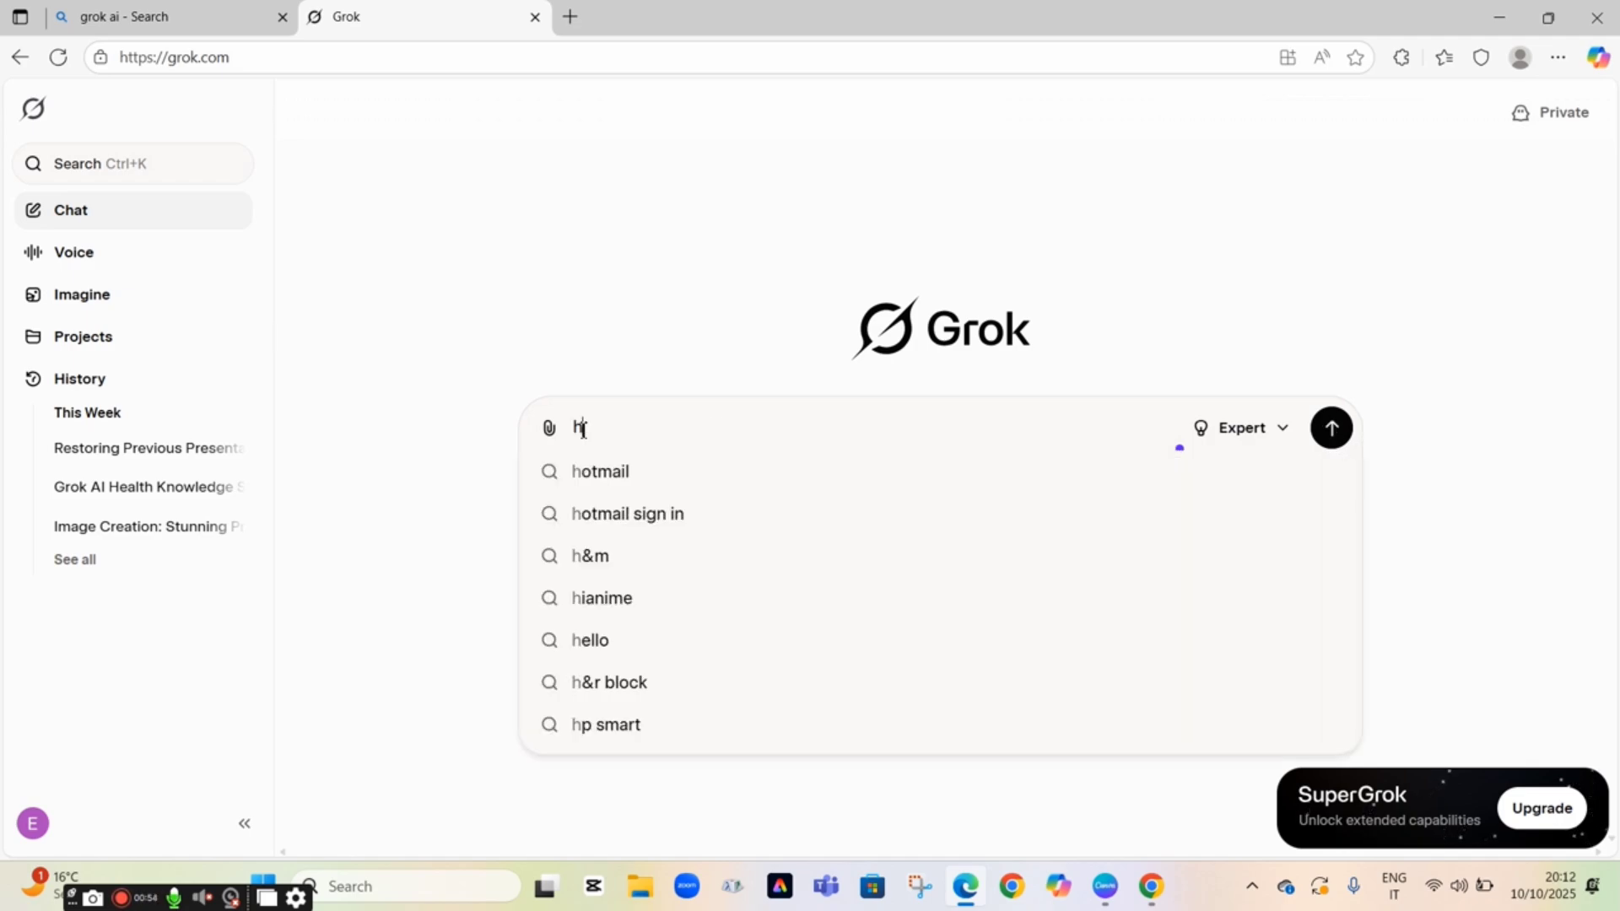
text(o)
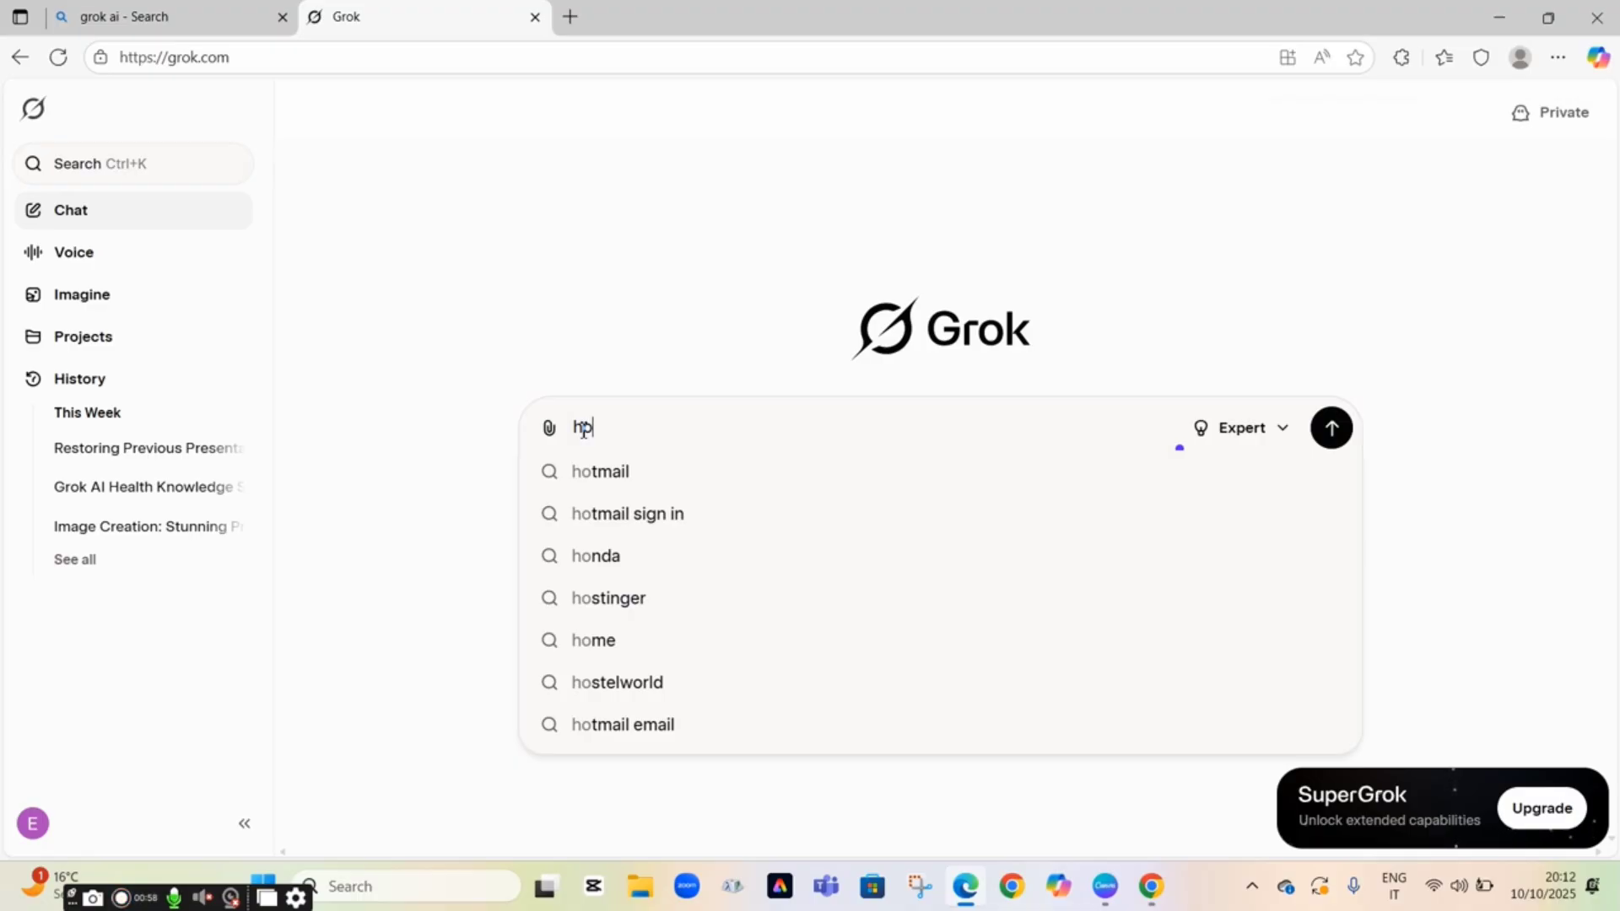
text(w t)
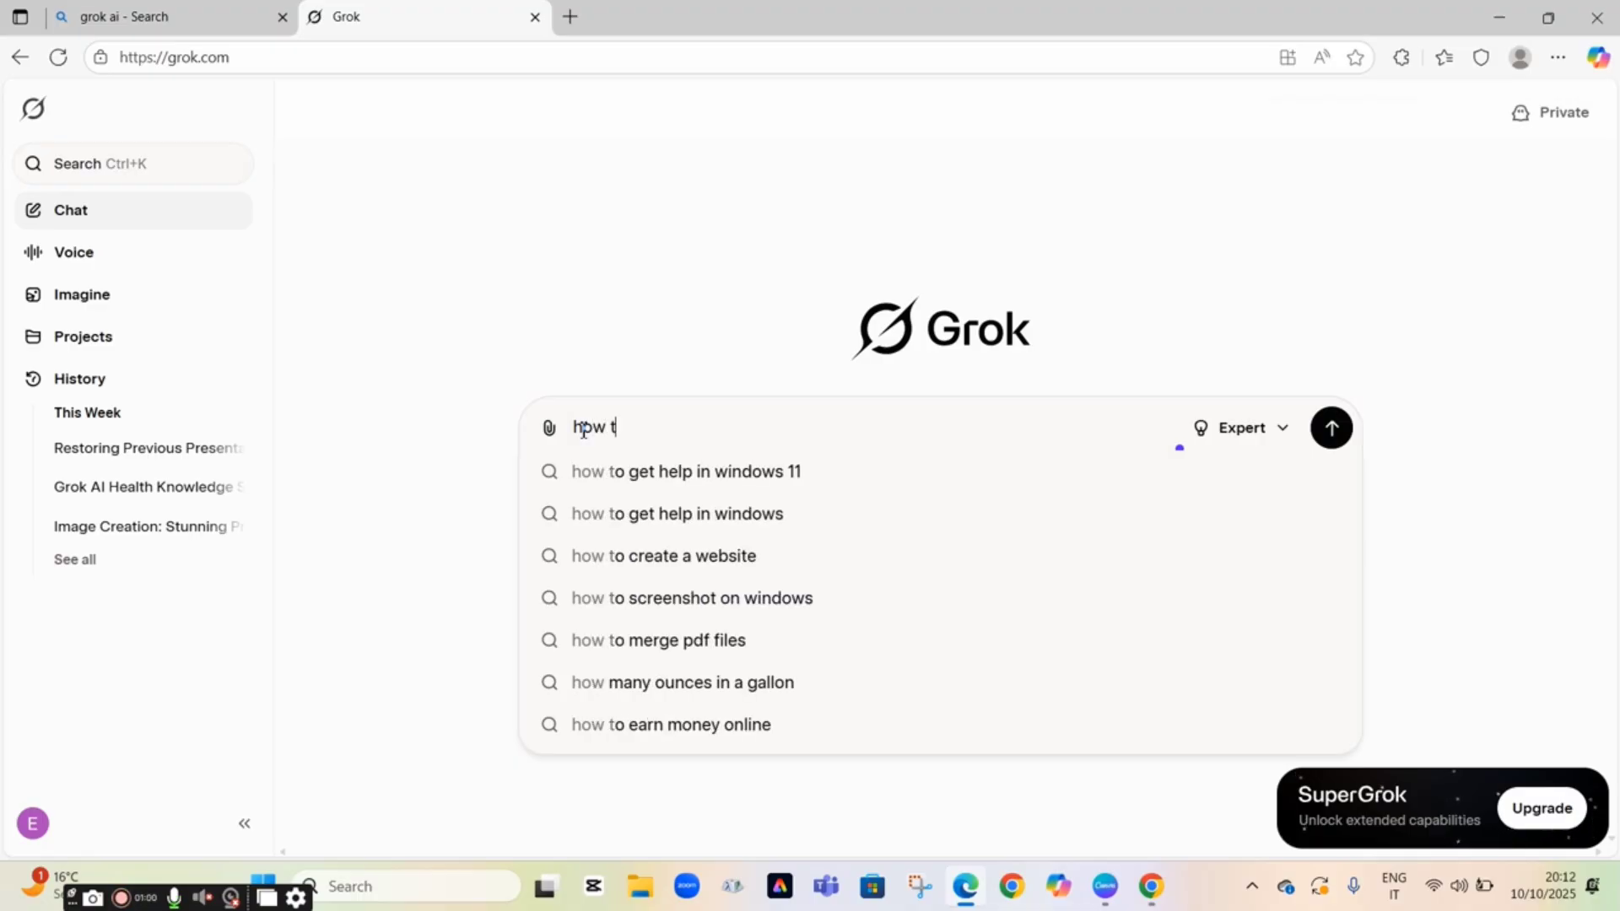
text(o mw)
key(BackSpace)
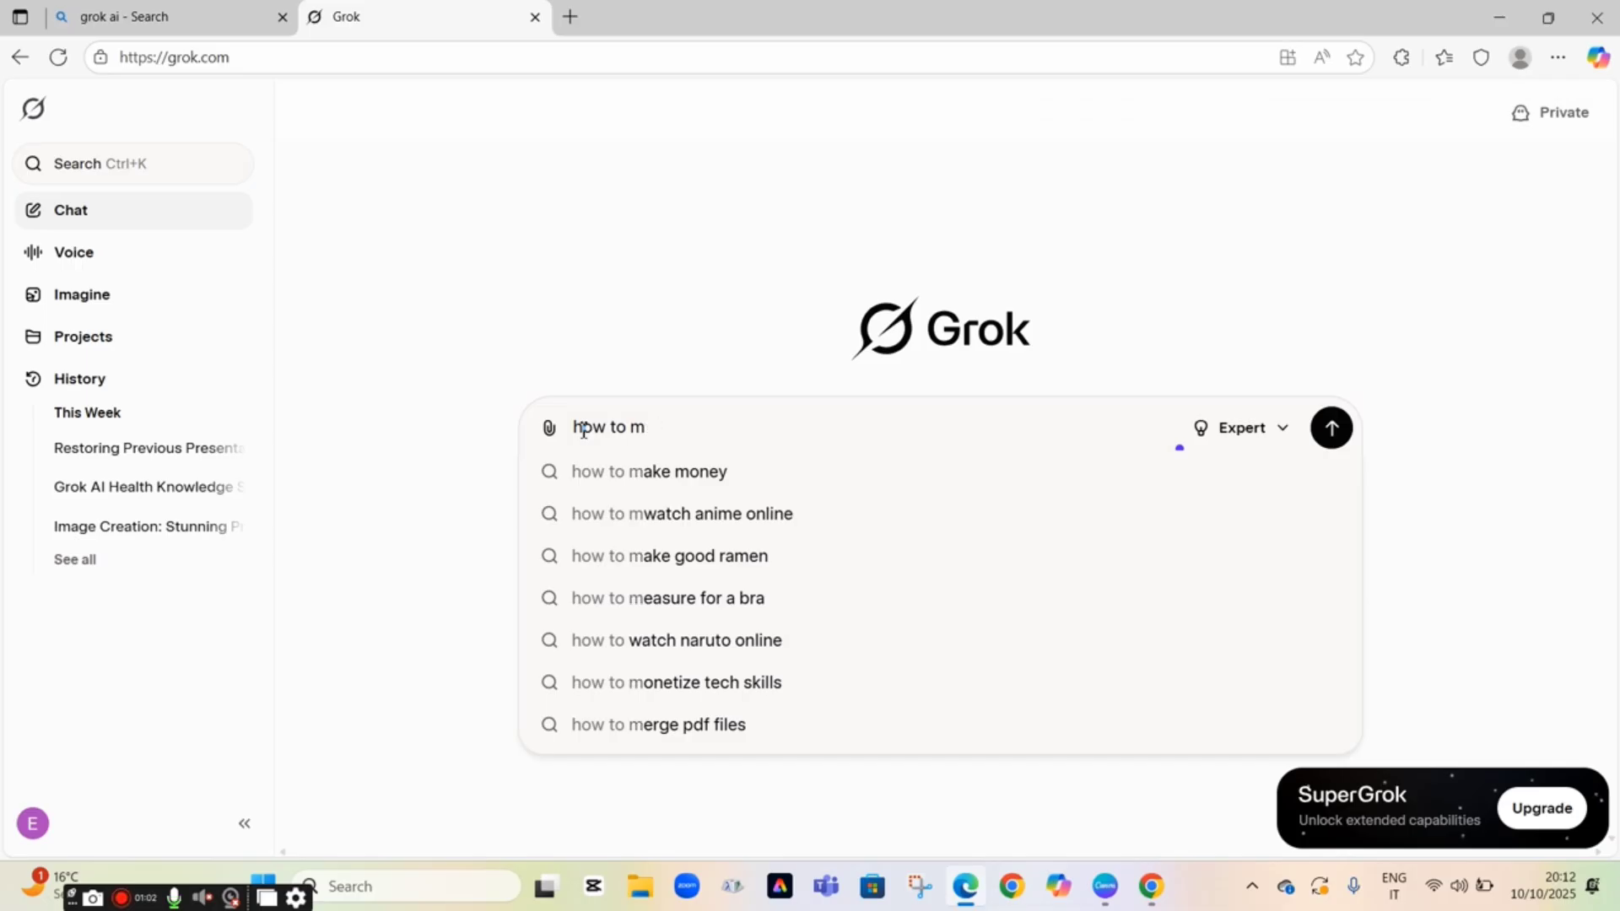
text(ake mo)
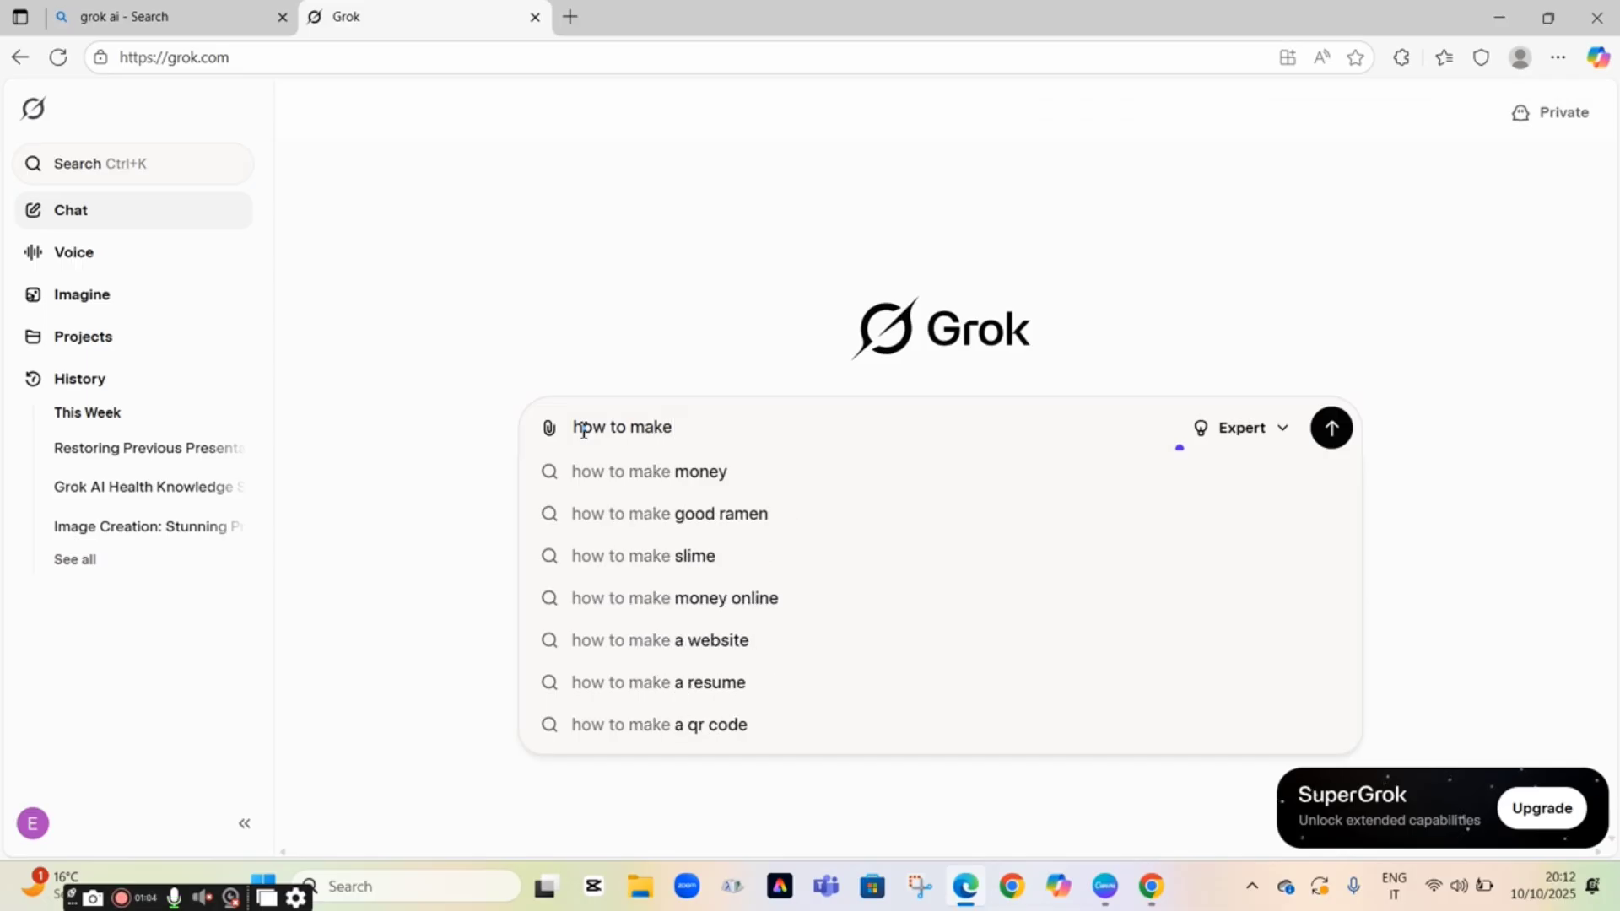
text(ney)
click(732, 523)
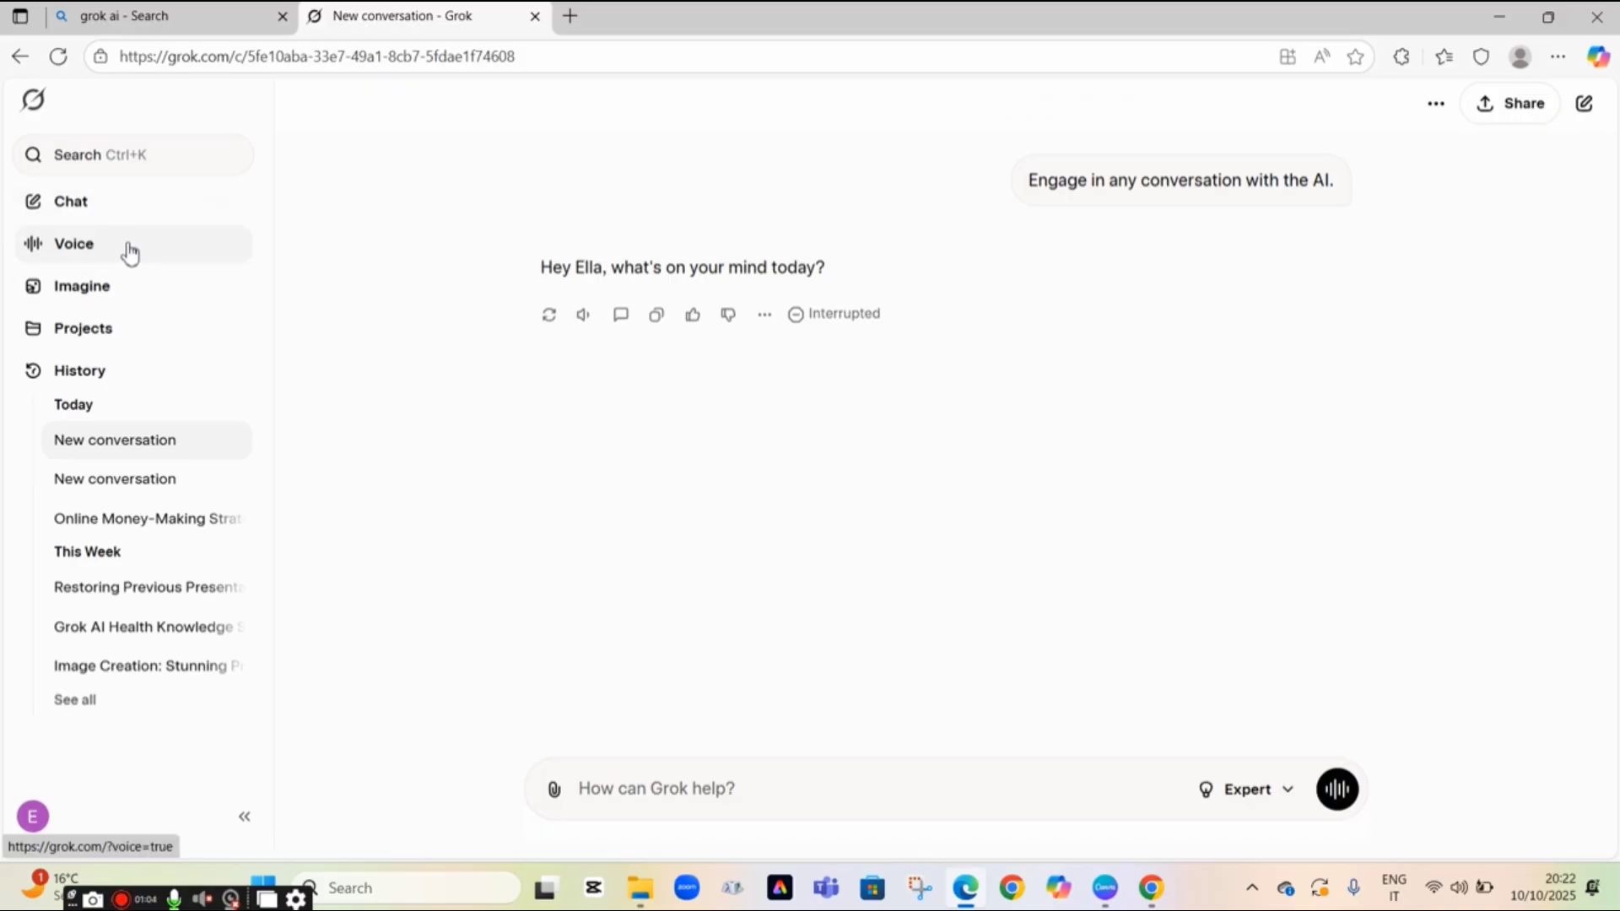
Talk with Grok in Voice mode until the 'Bye!' exchange, then close voice mode
click(129, 253)
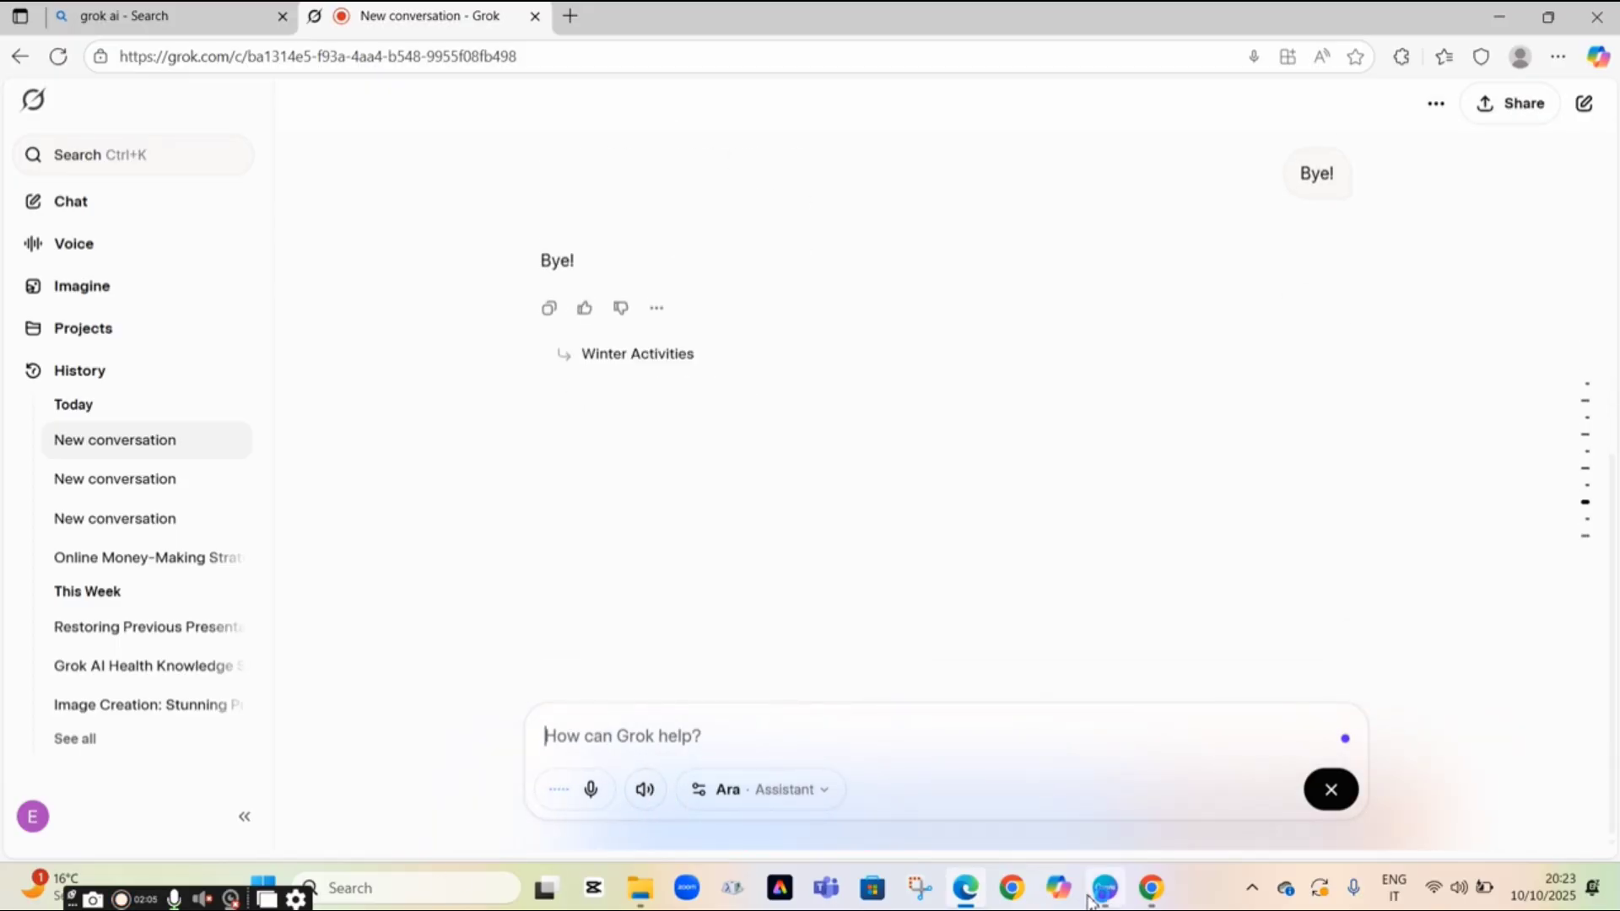
click(1344, 791)
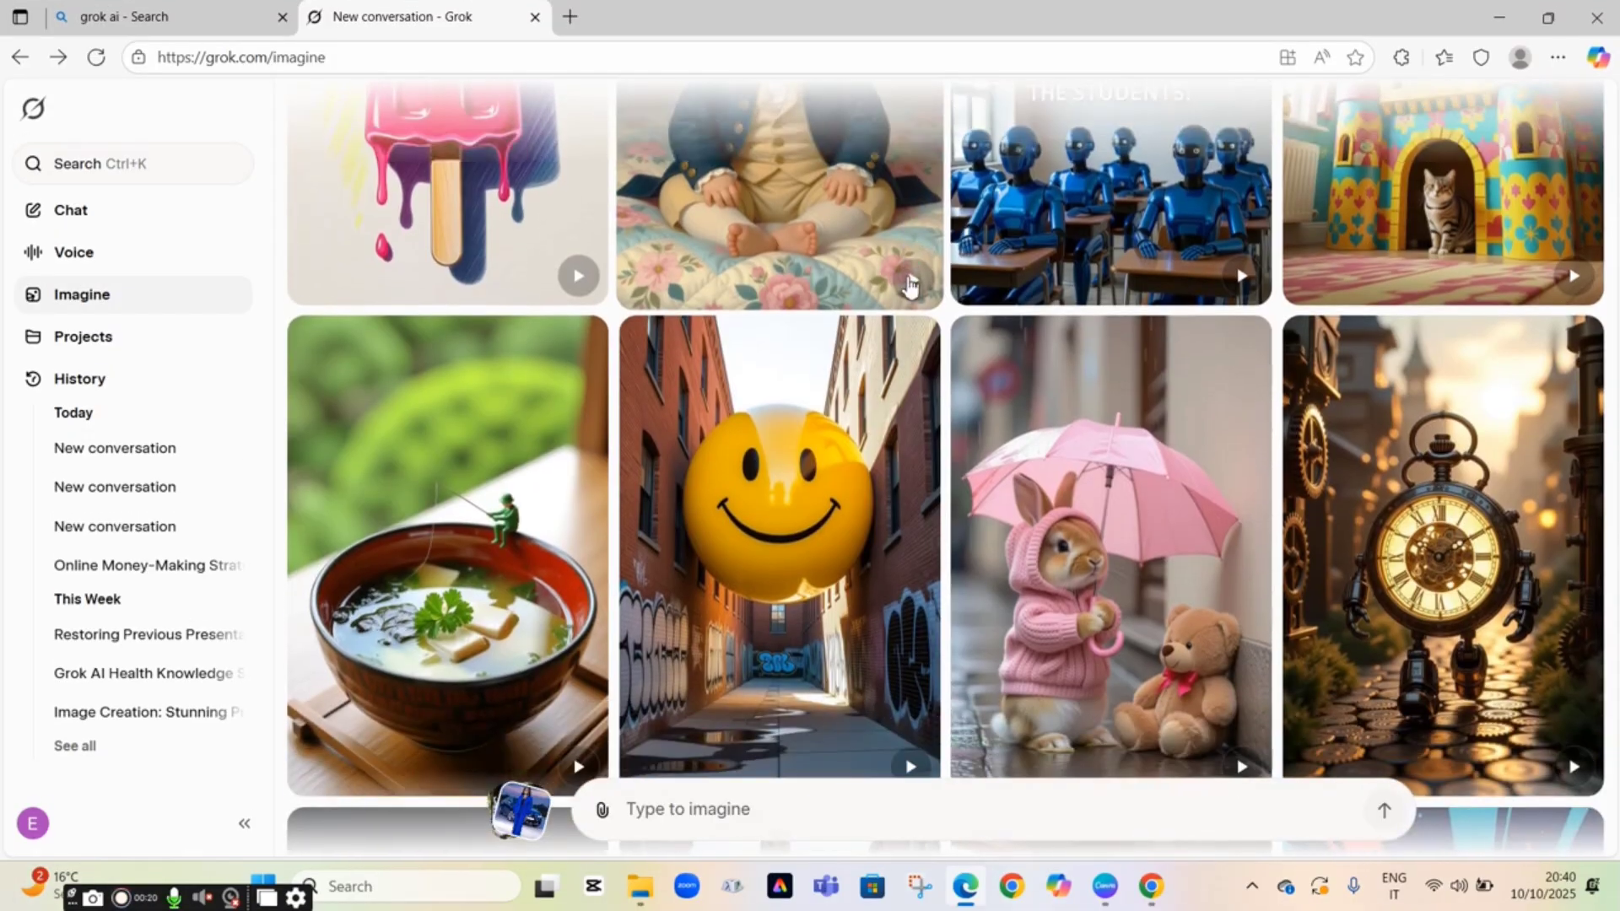
Scroll down the Imagine gallery of AI-generated image and video examples
scroll(907, 277, down, 2)
scroll(906, 276, down, 2)
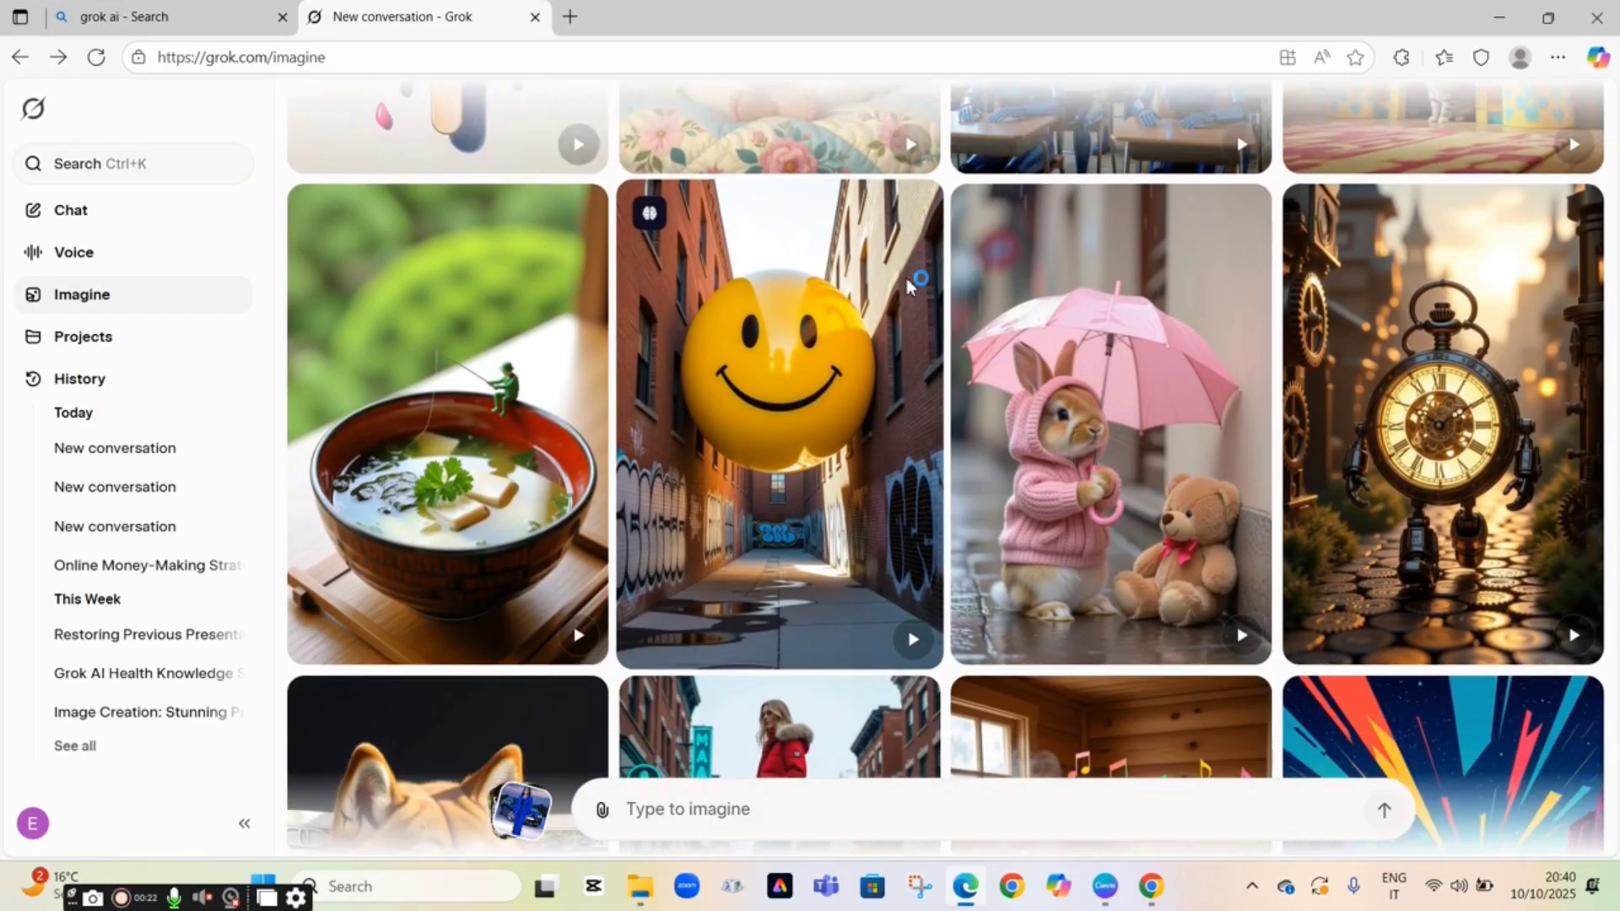
scroll(907, 279, down, 2)
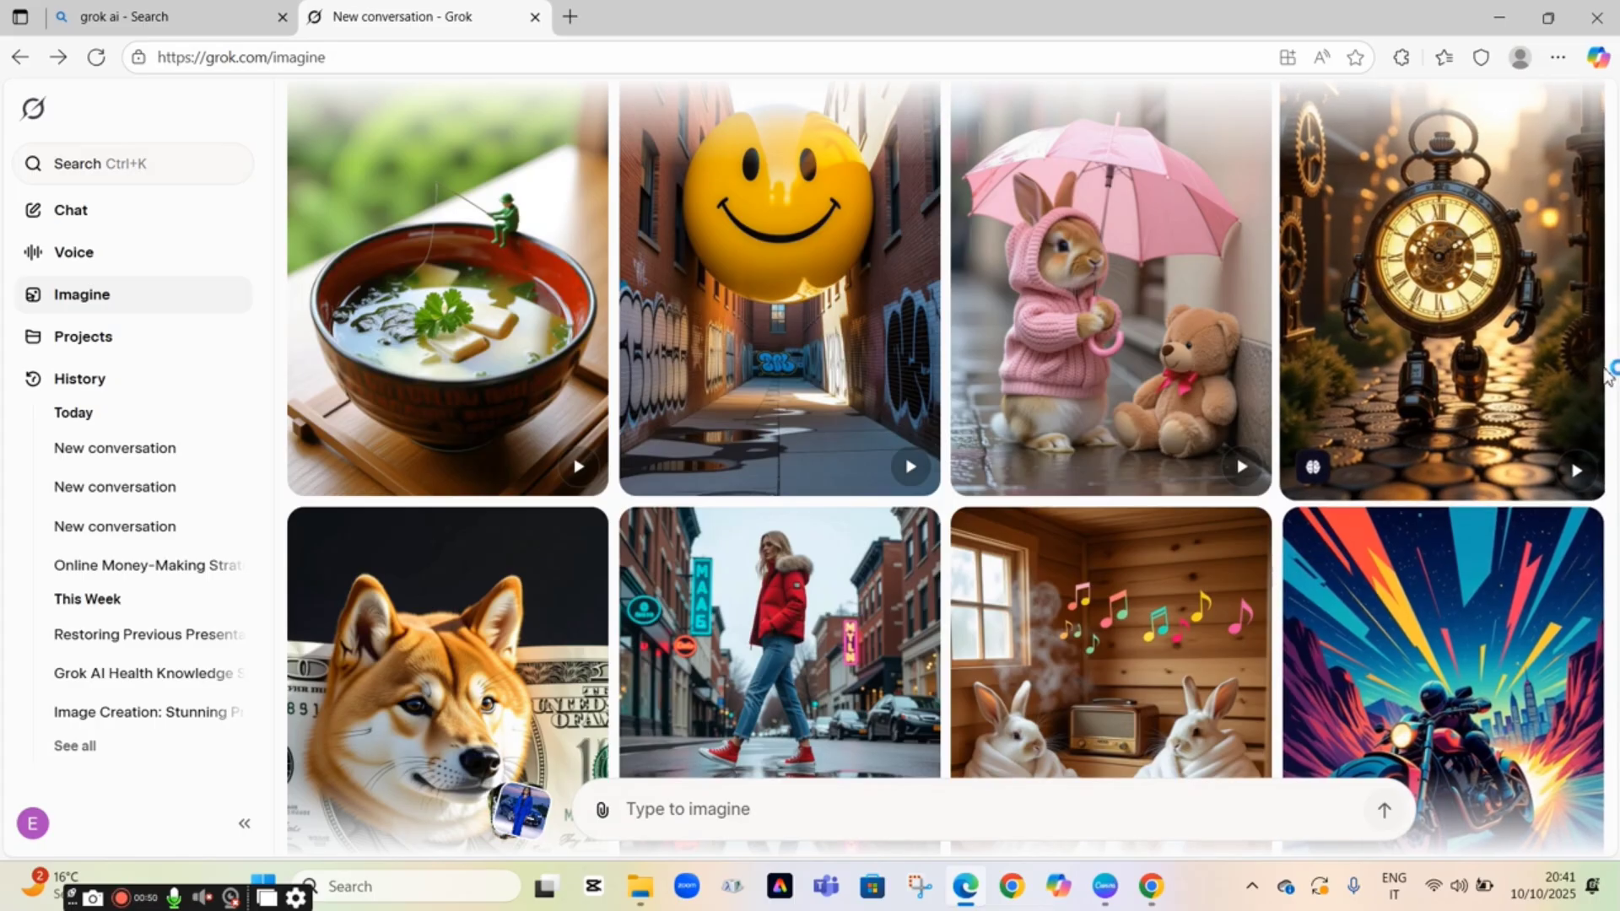
scroll(1607, 371, down, 3)
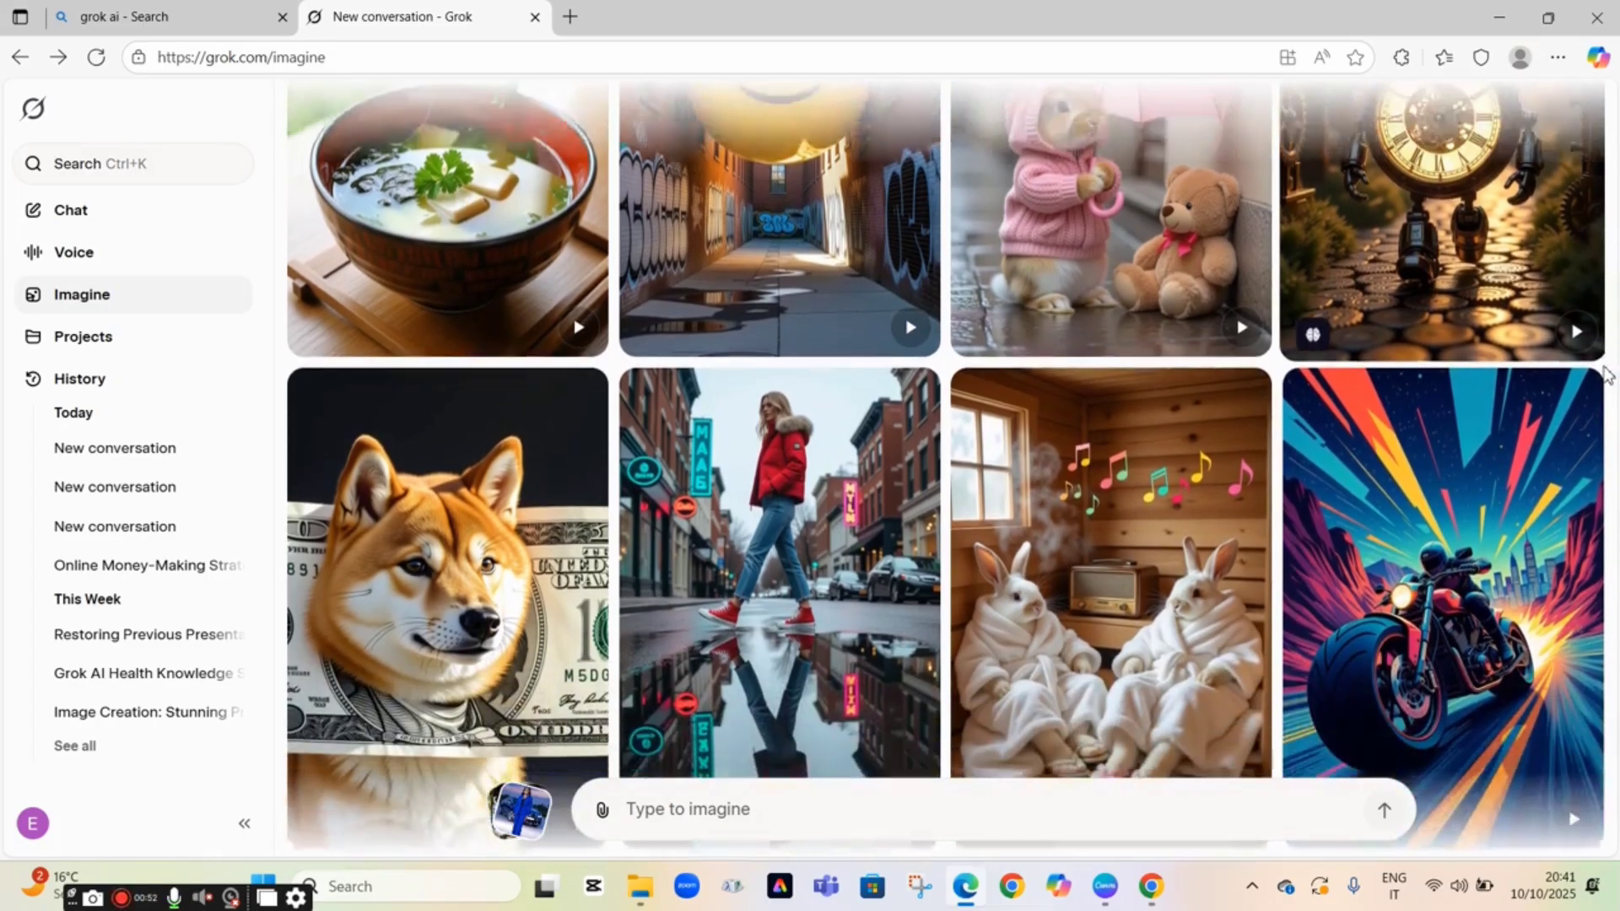
scroll(1607, 371, down, 4)
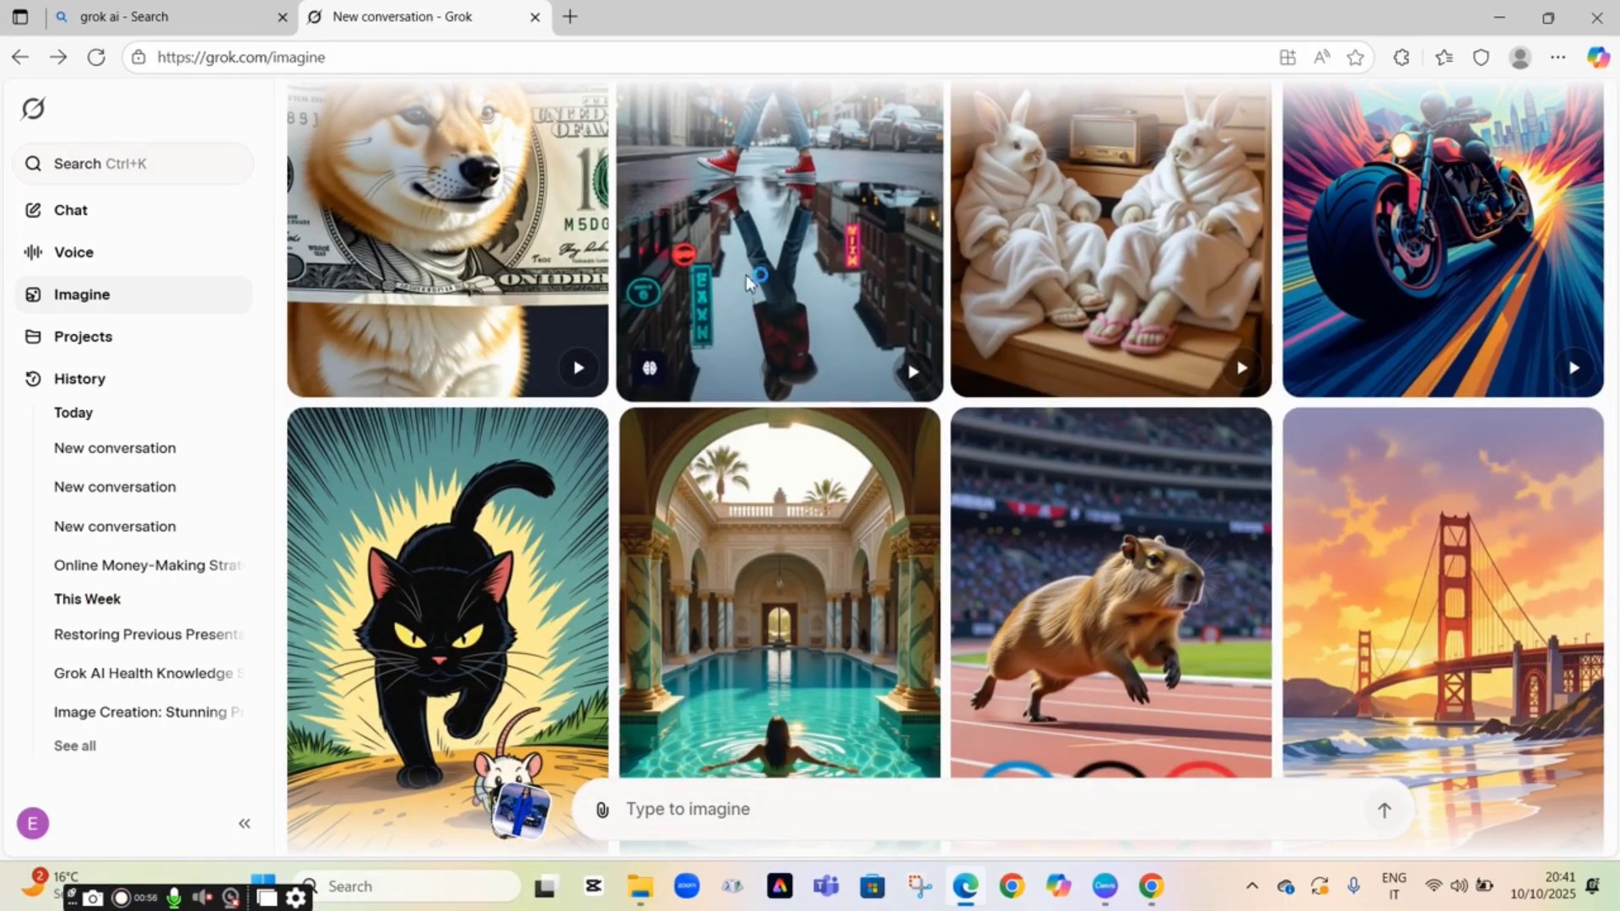
scroll(775, 312, down, 7)
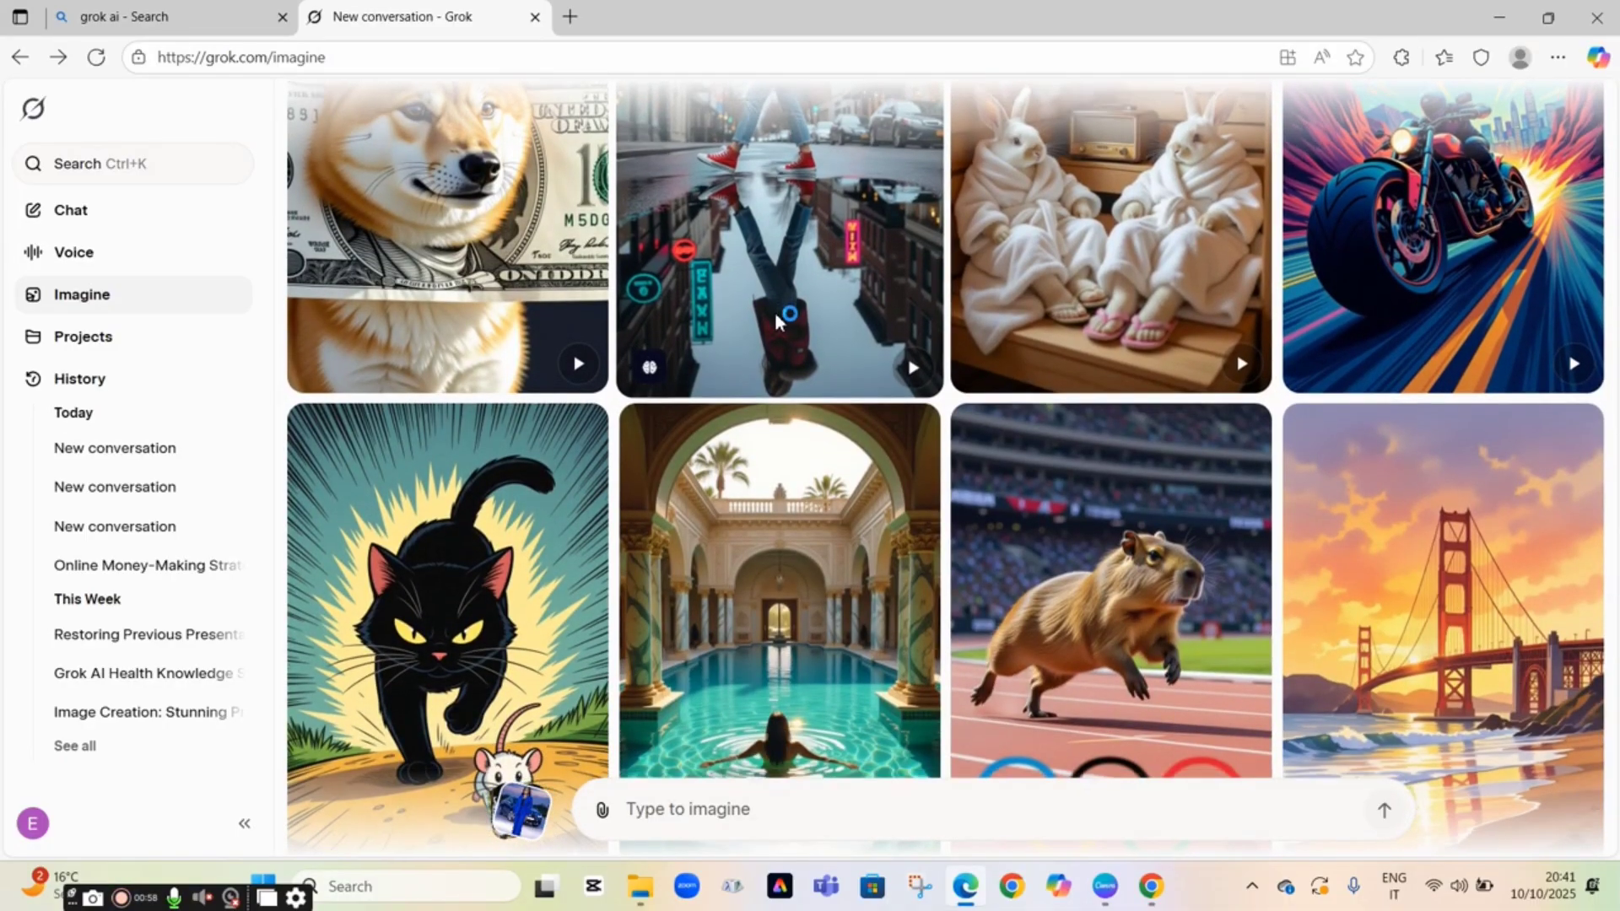
scroll(775, 319, down, 8)
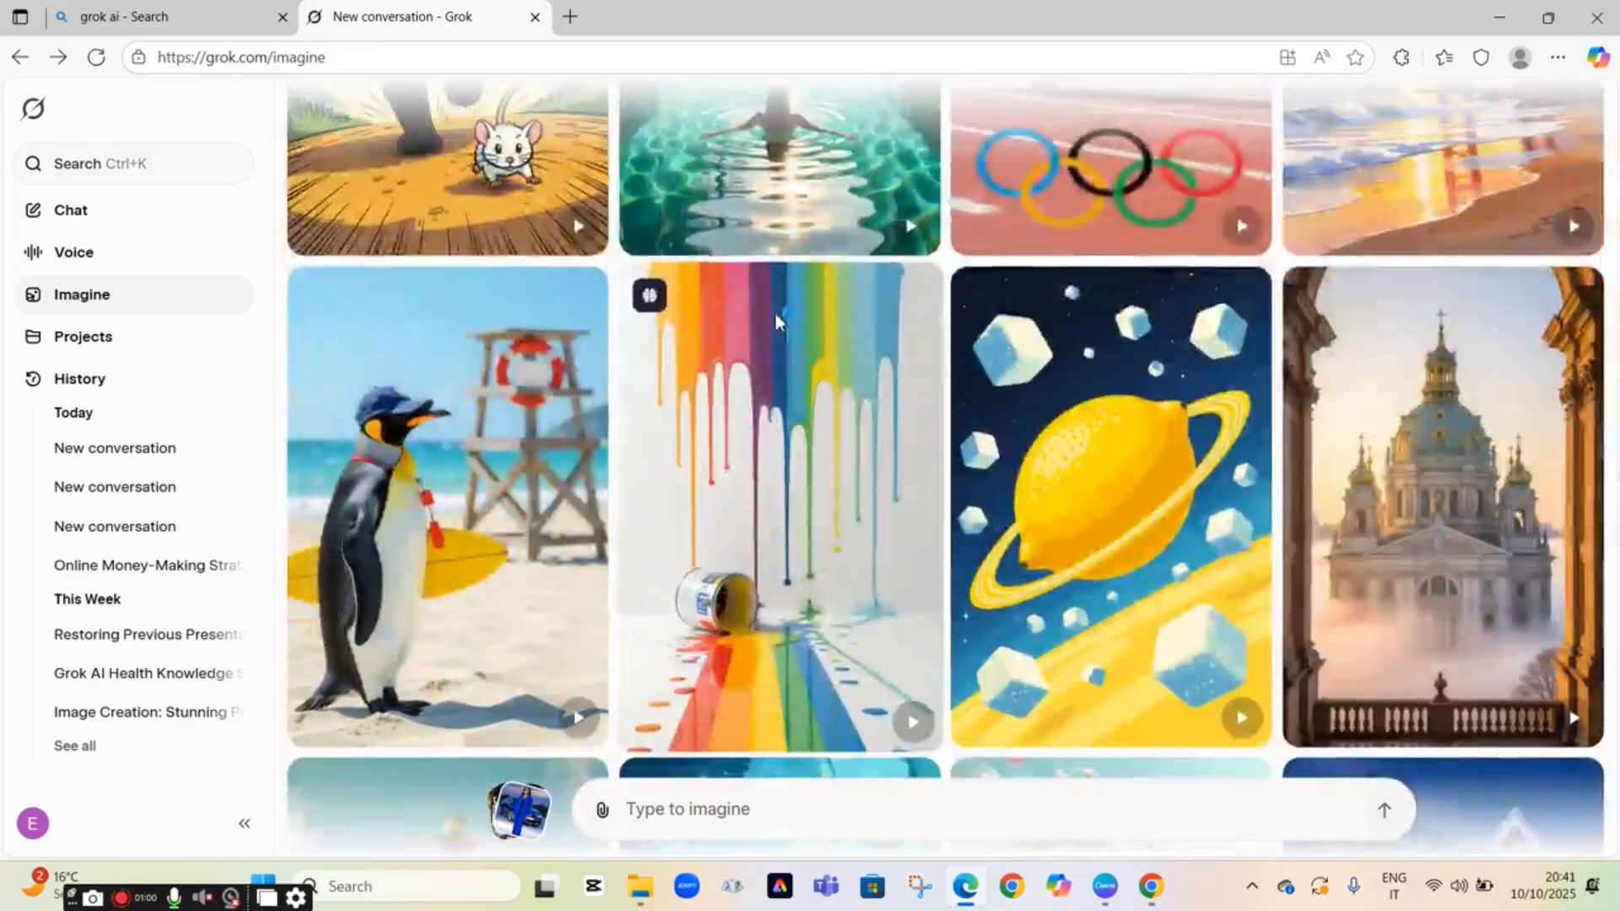
scroll(775, 316, down, 7)
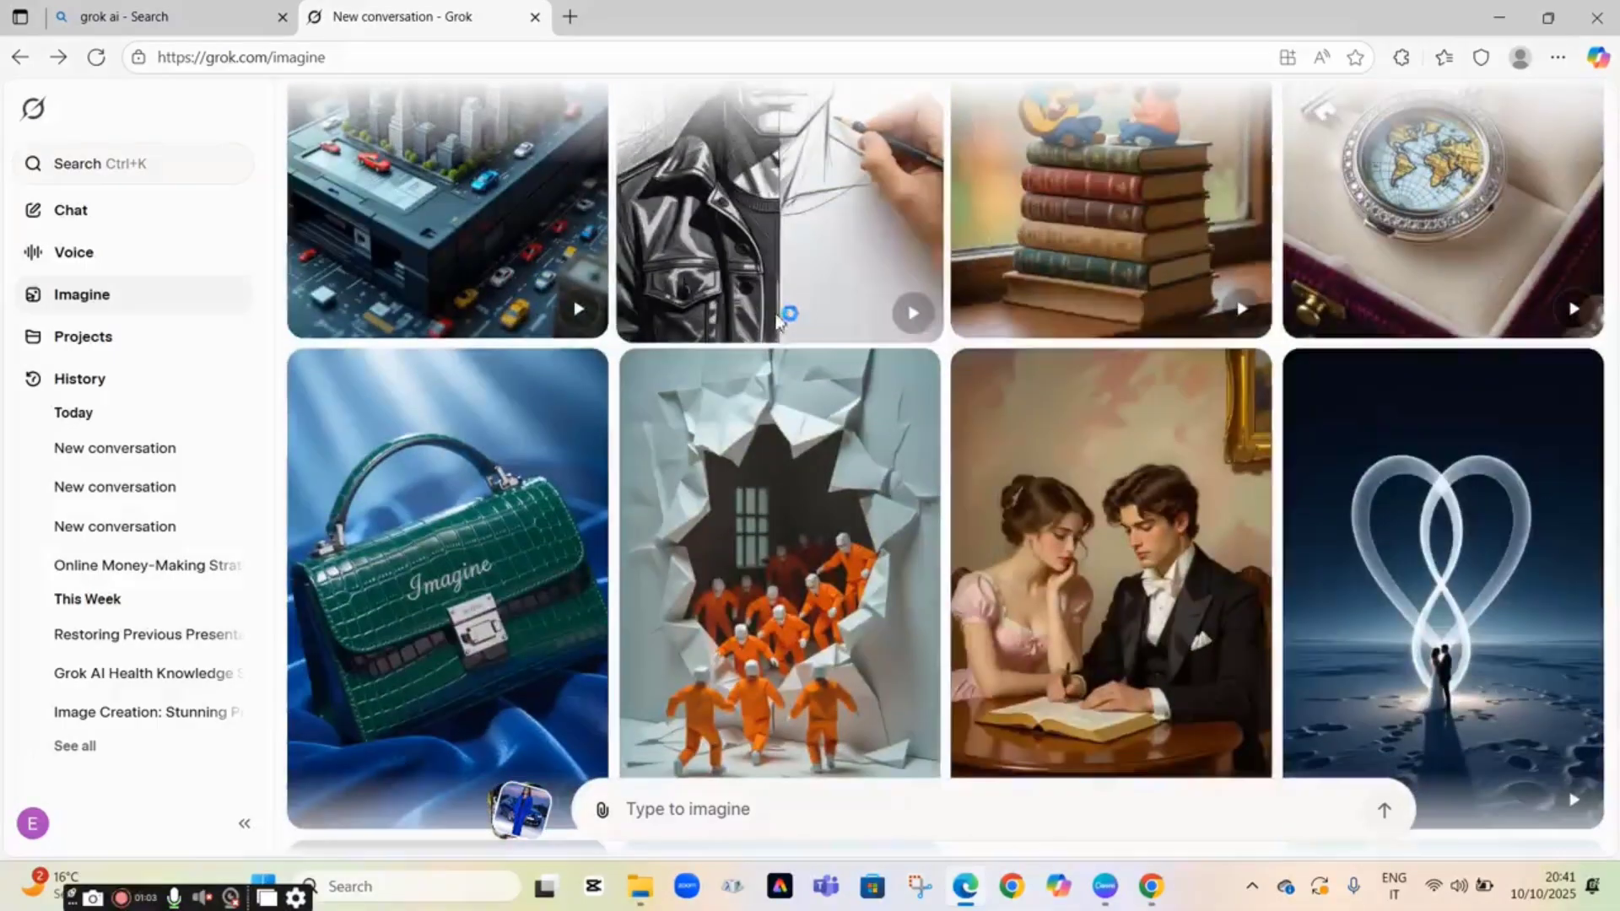
click(1089, 589)
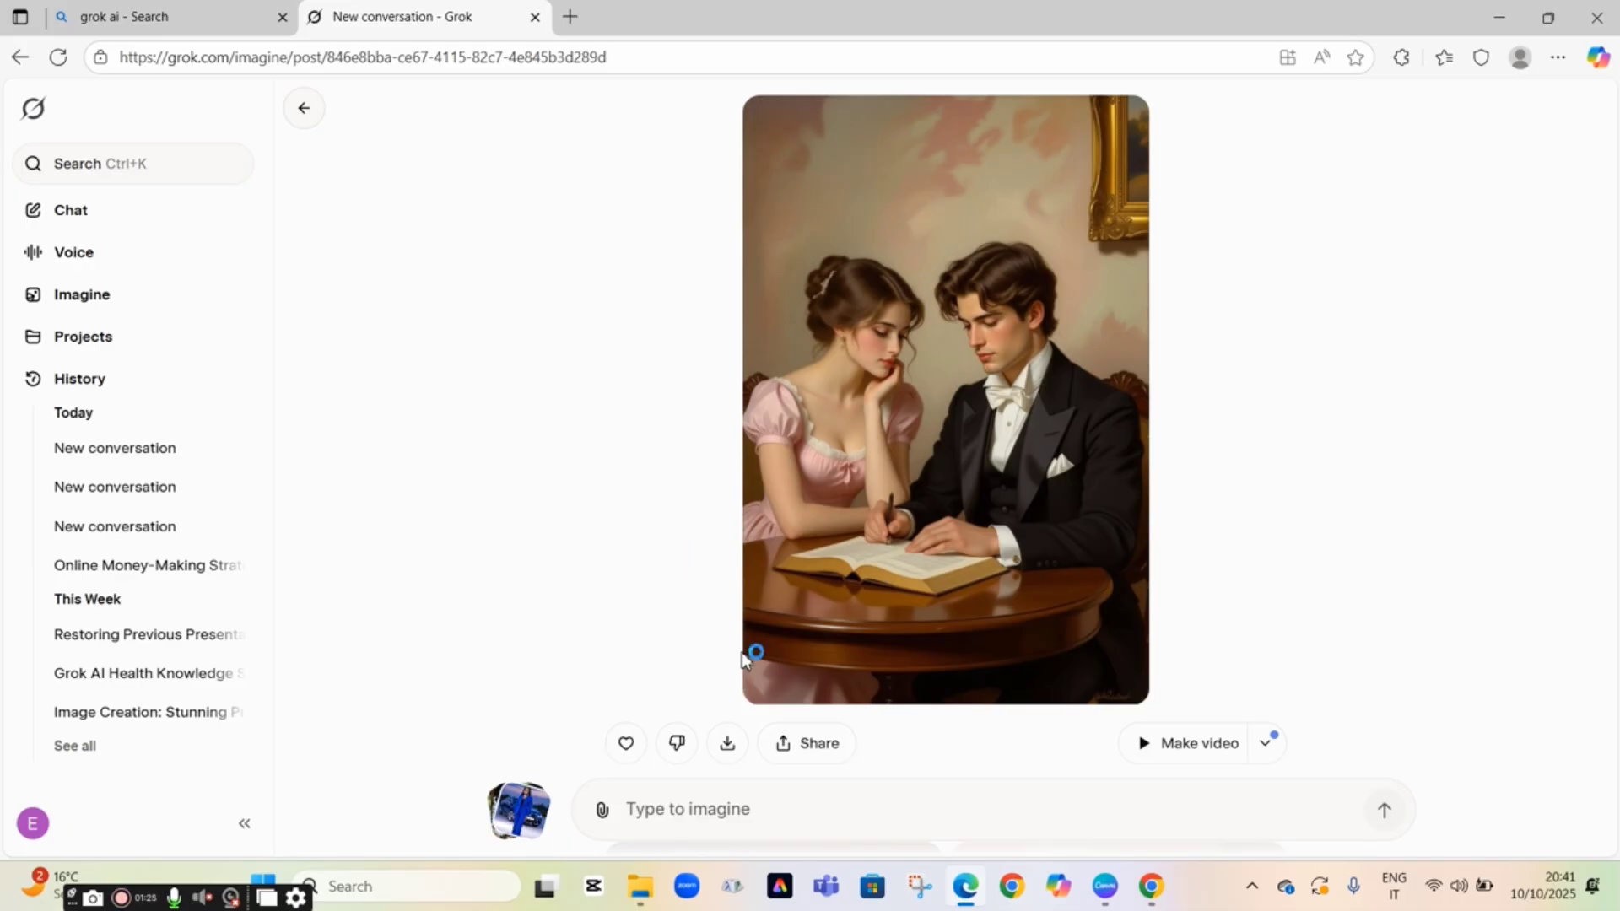
Animate the reading-couple painting with Make video and mute the resulting video
click(1147, 749)
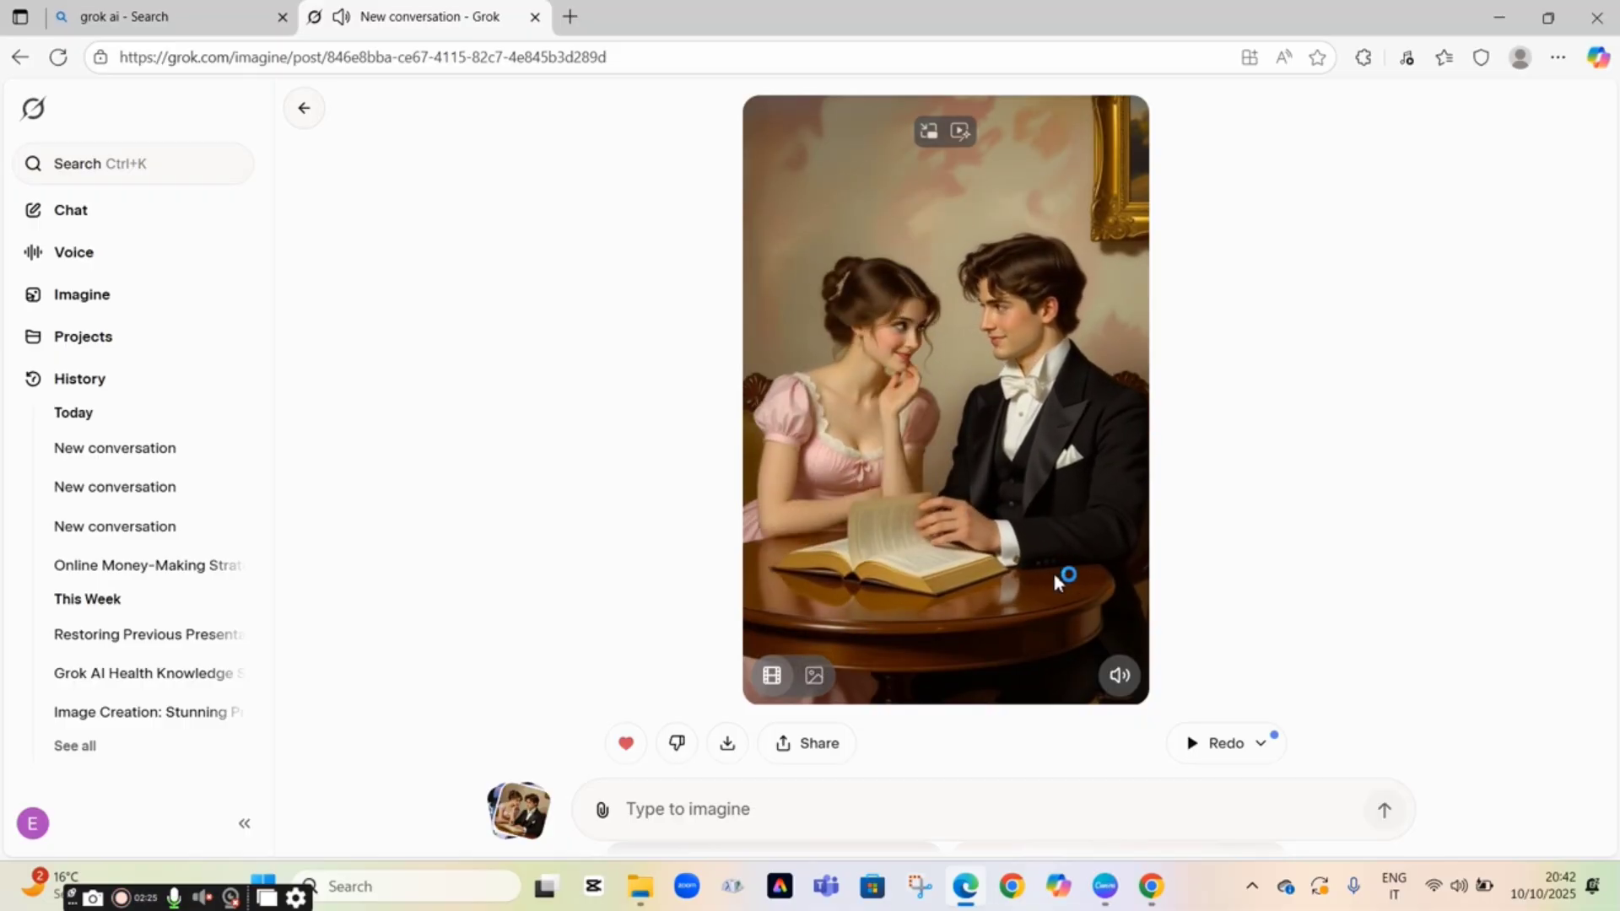
click(1121, 685)
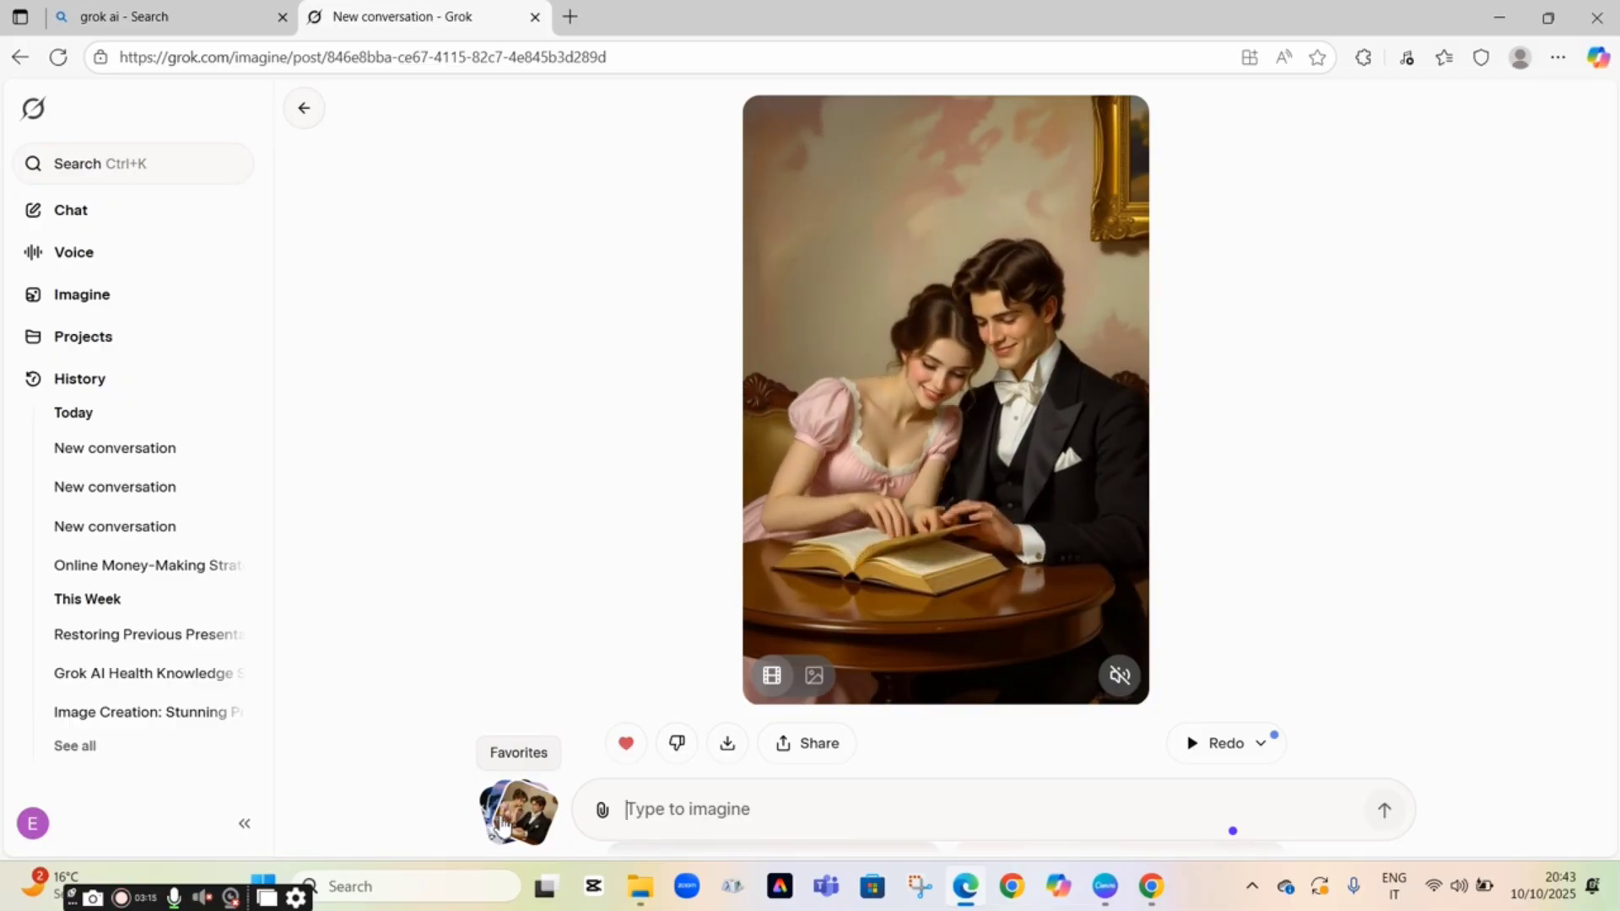
Go back to the Imagine gallery and open the Favorites collection
click(155, 295)
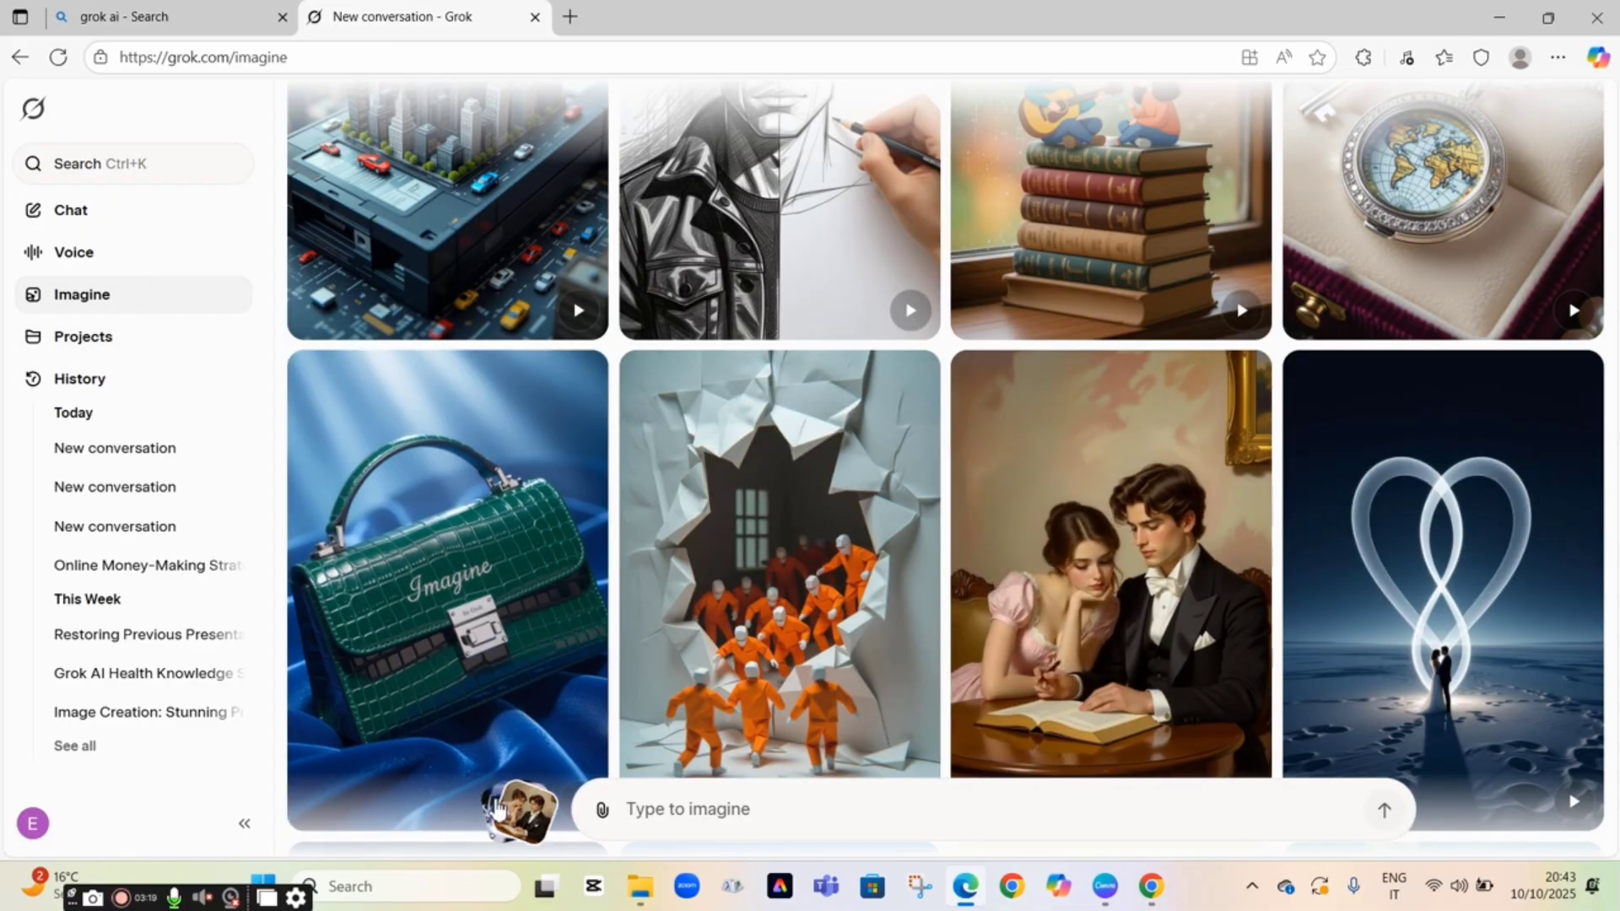
click(1102, 557)
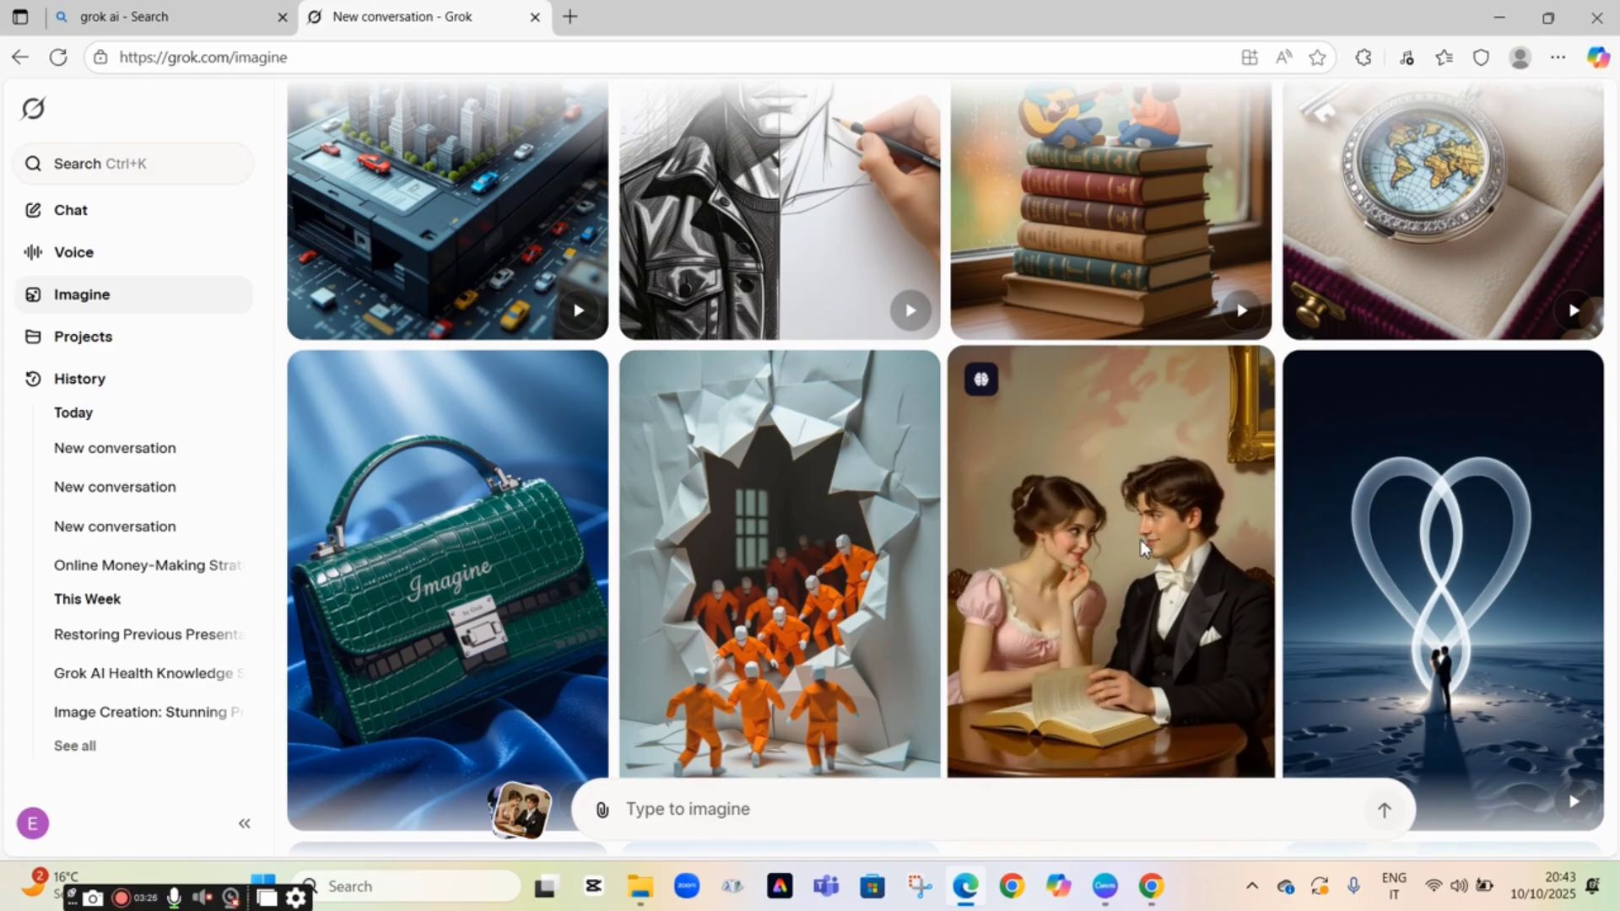
click(510, 823)
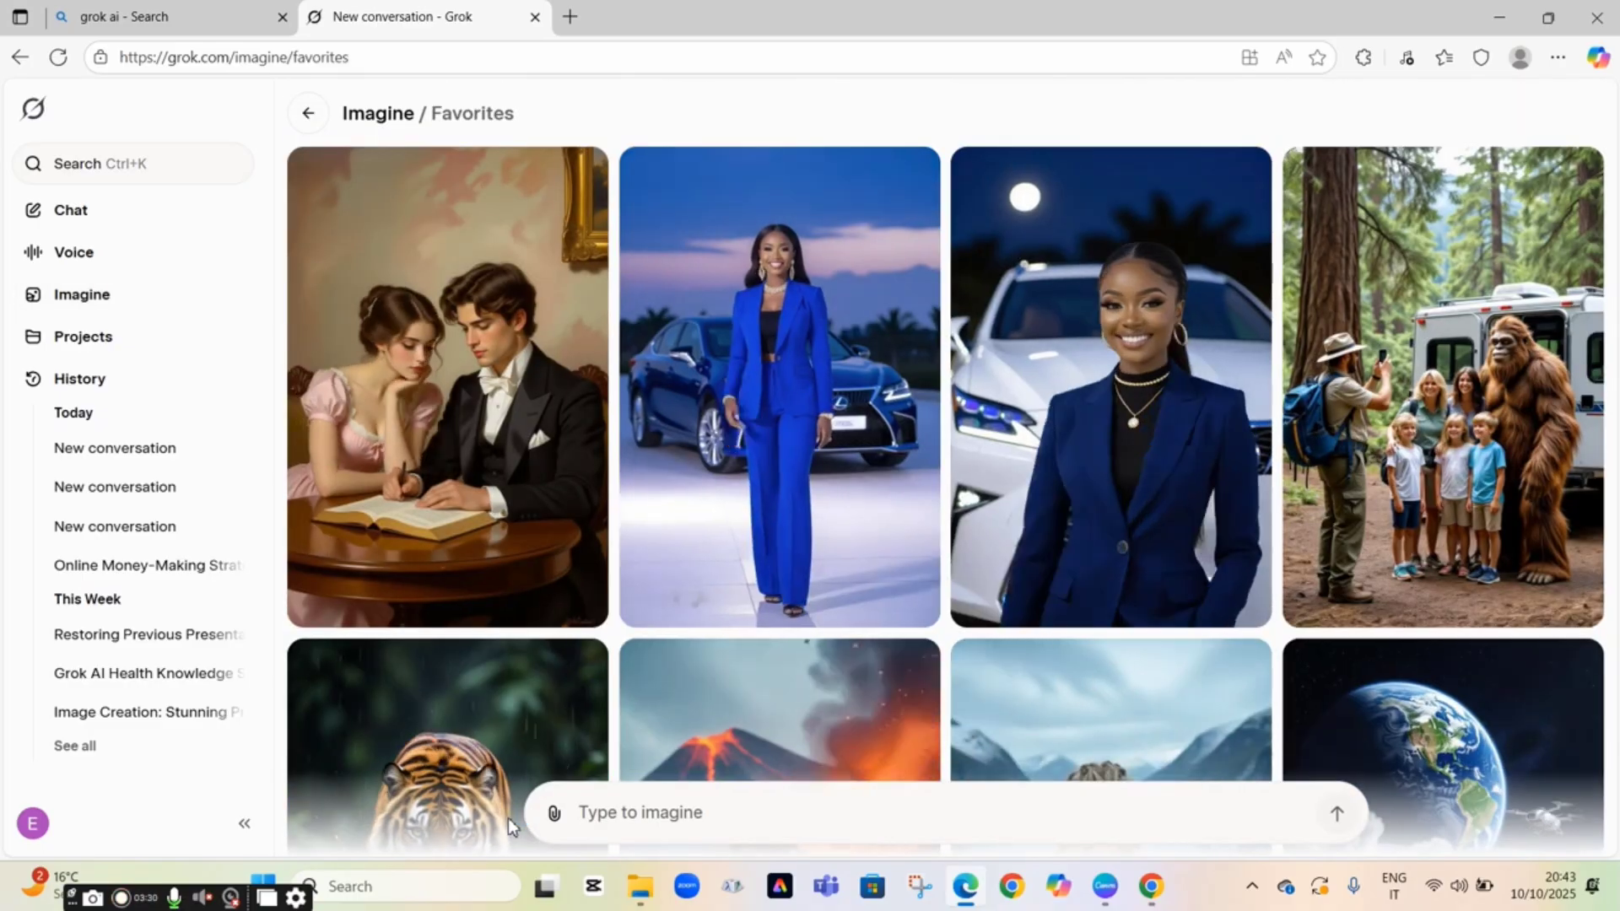
Play the blue-suit woman's image as its video, then return to Imagine Favorites
mouse_move(792, 505)
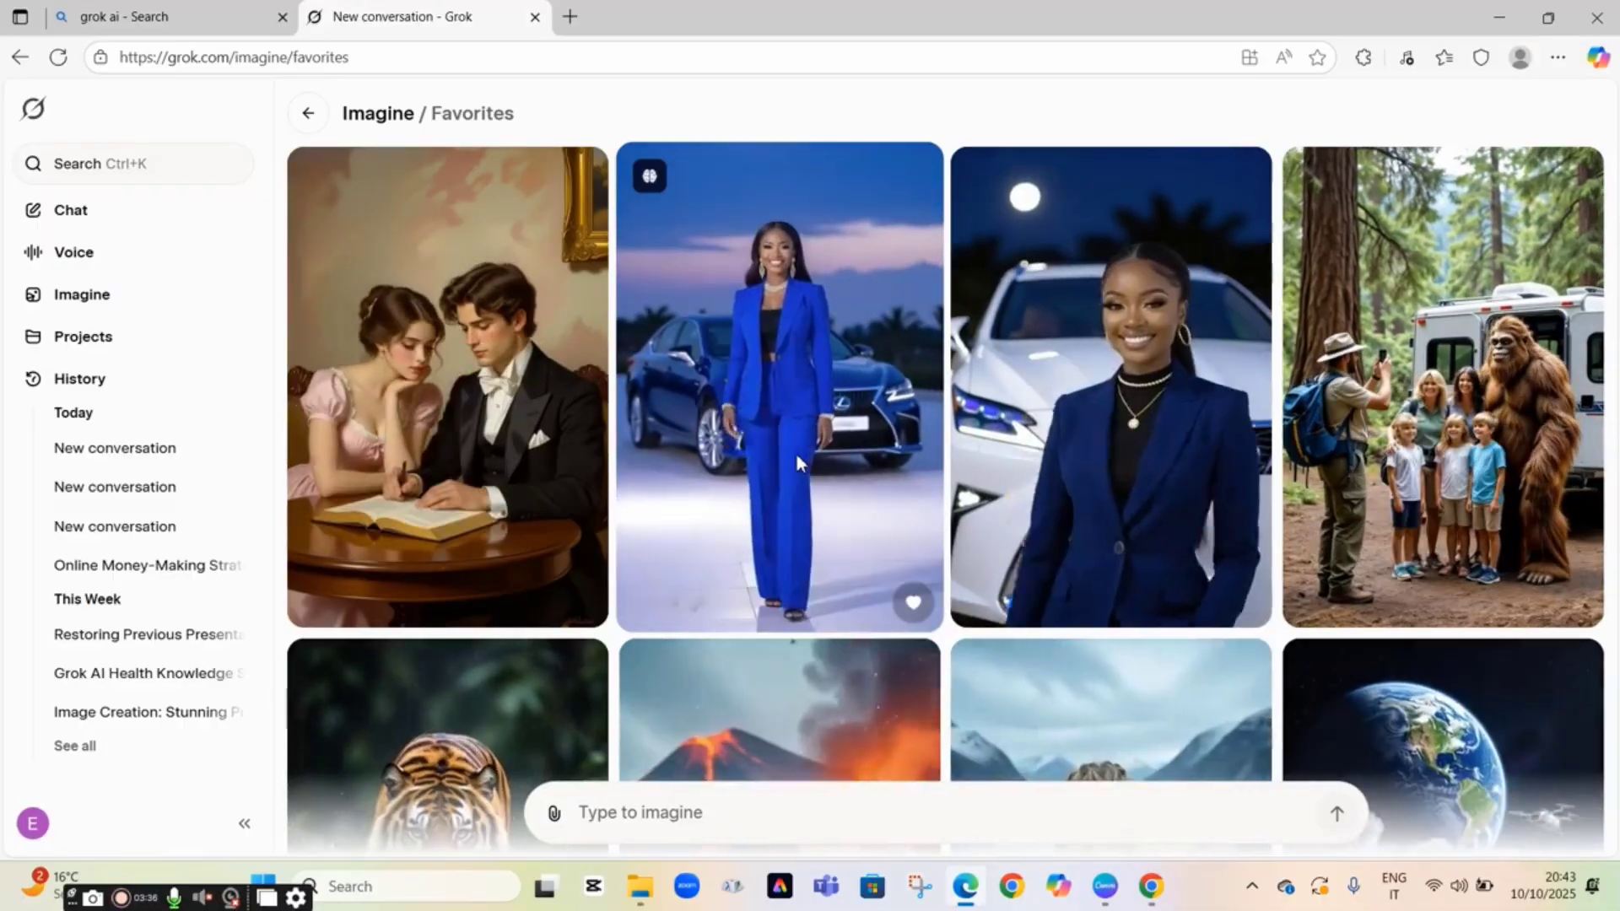
click(796, 458)
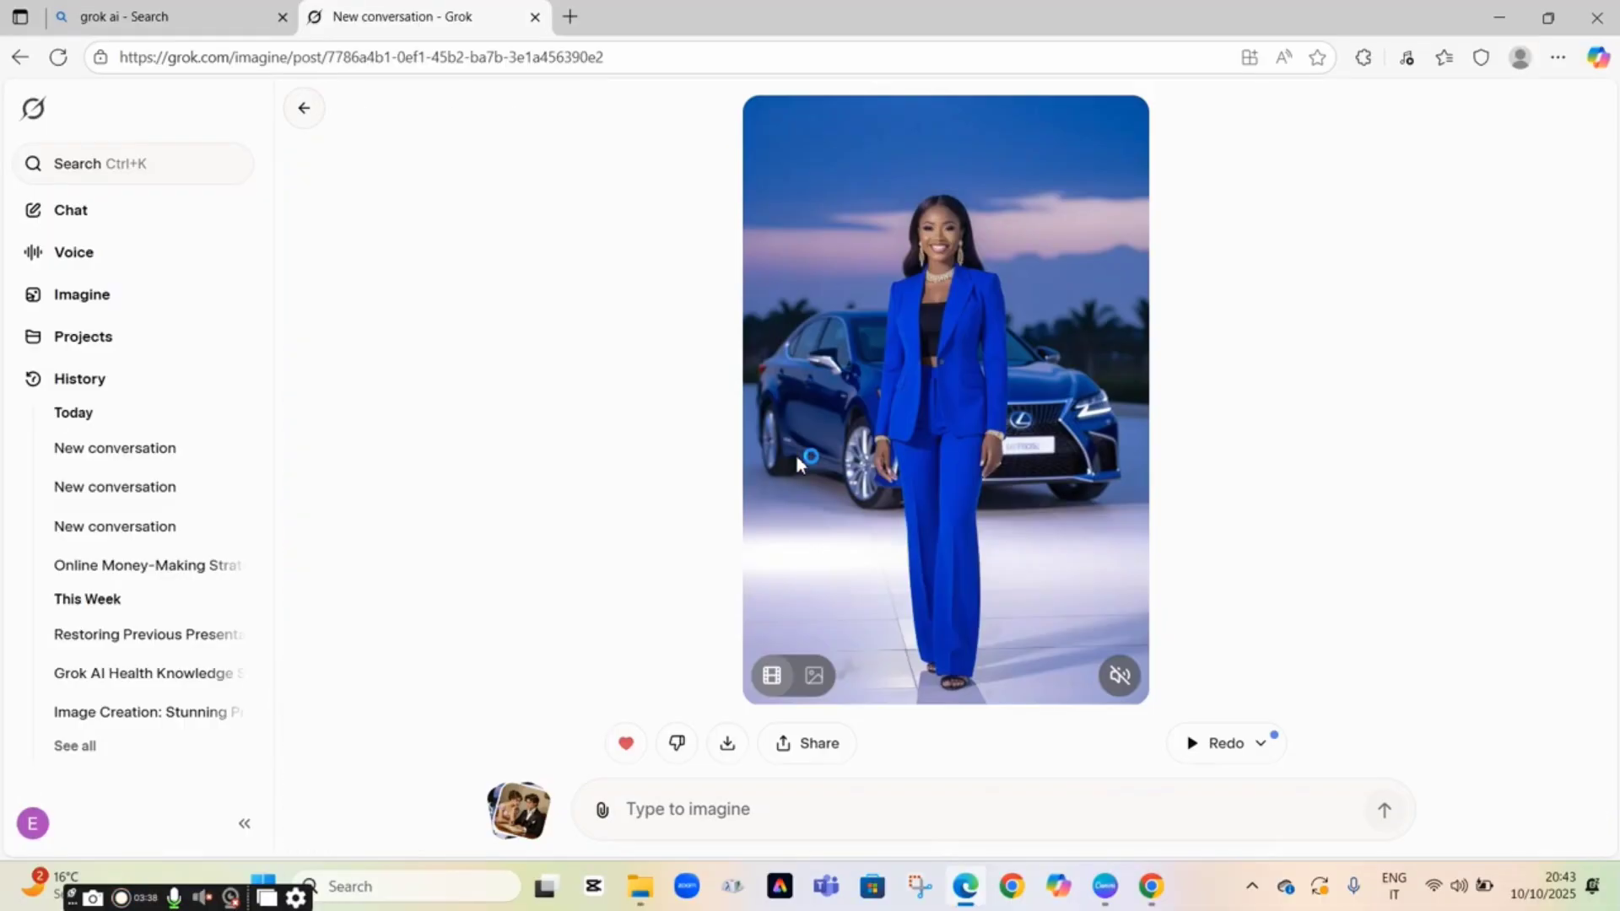
click(814, 688)
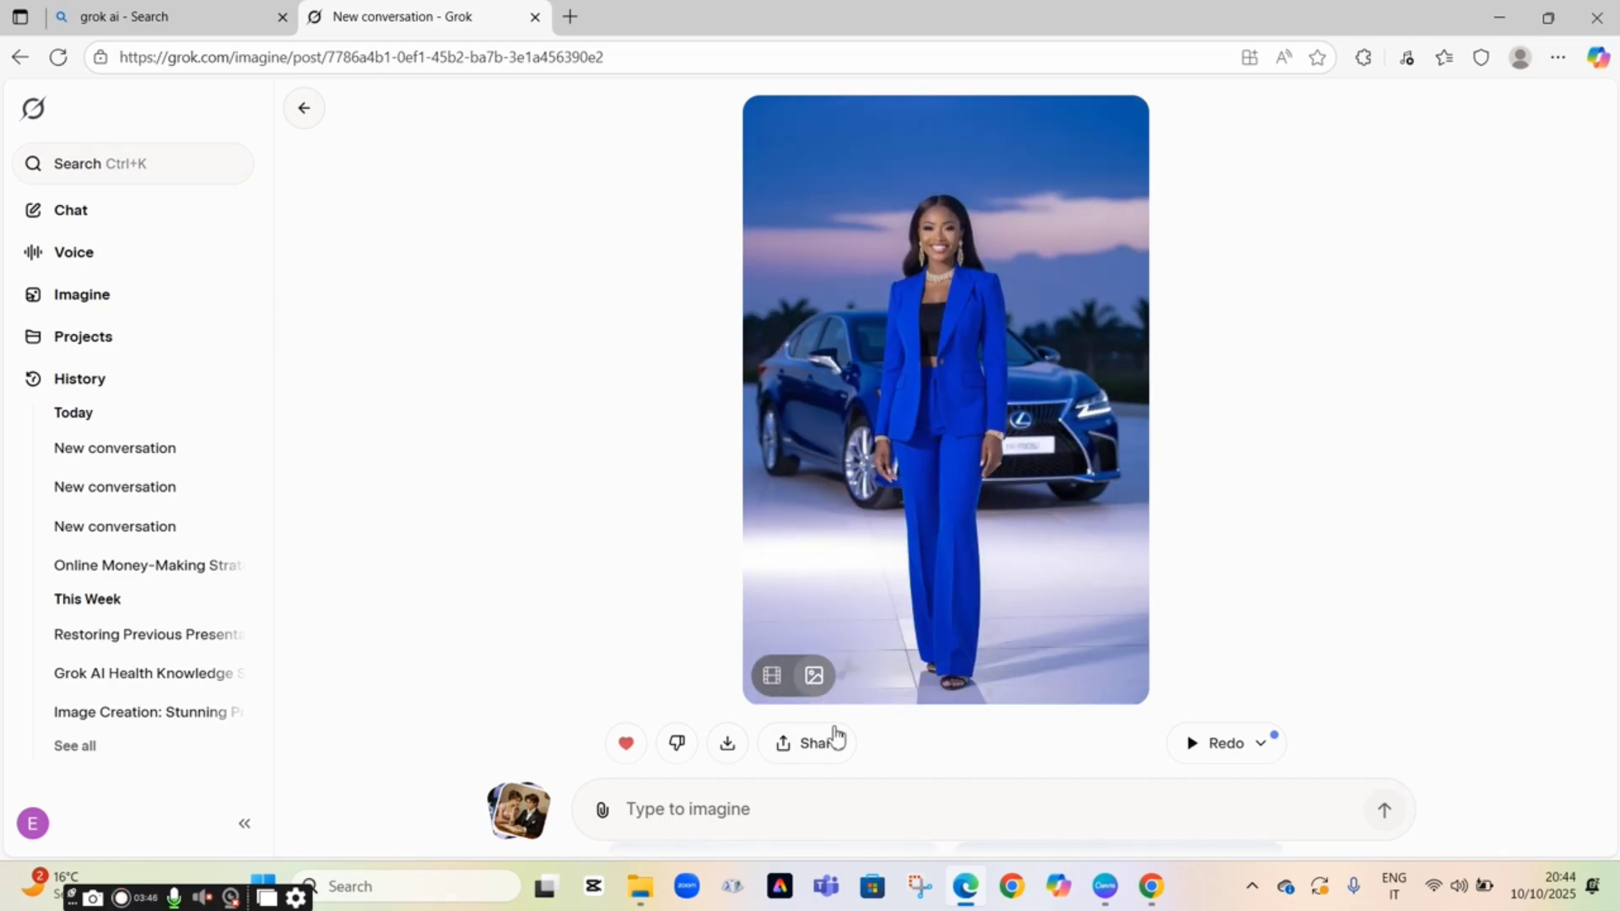
click(774, 686)
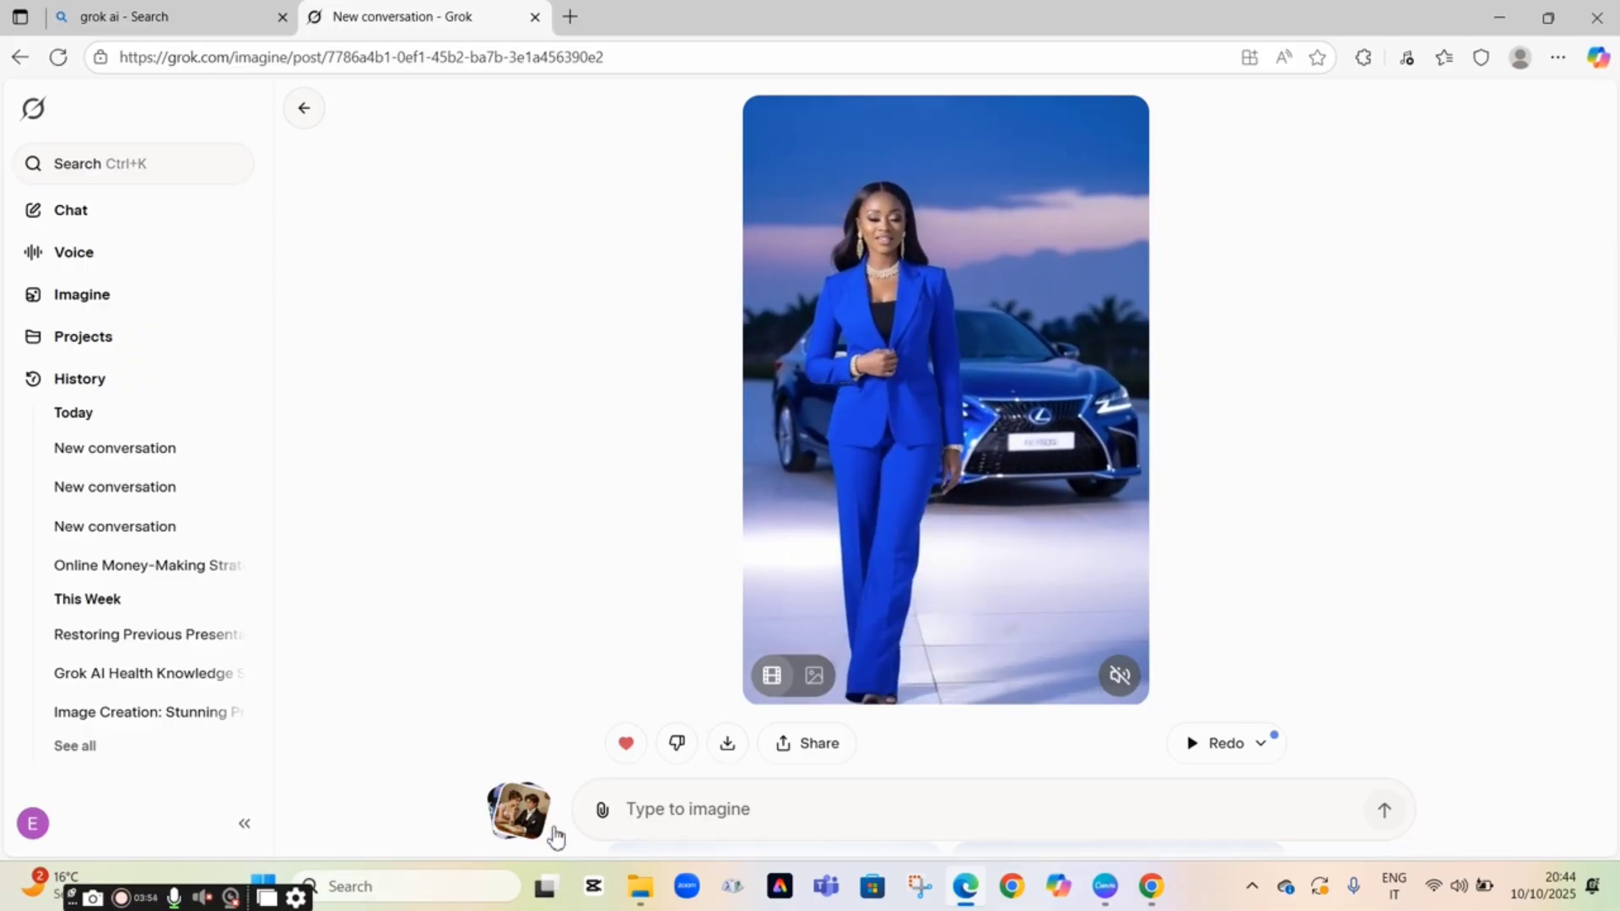
click(501, 812)
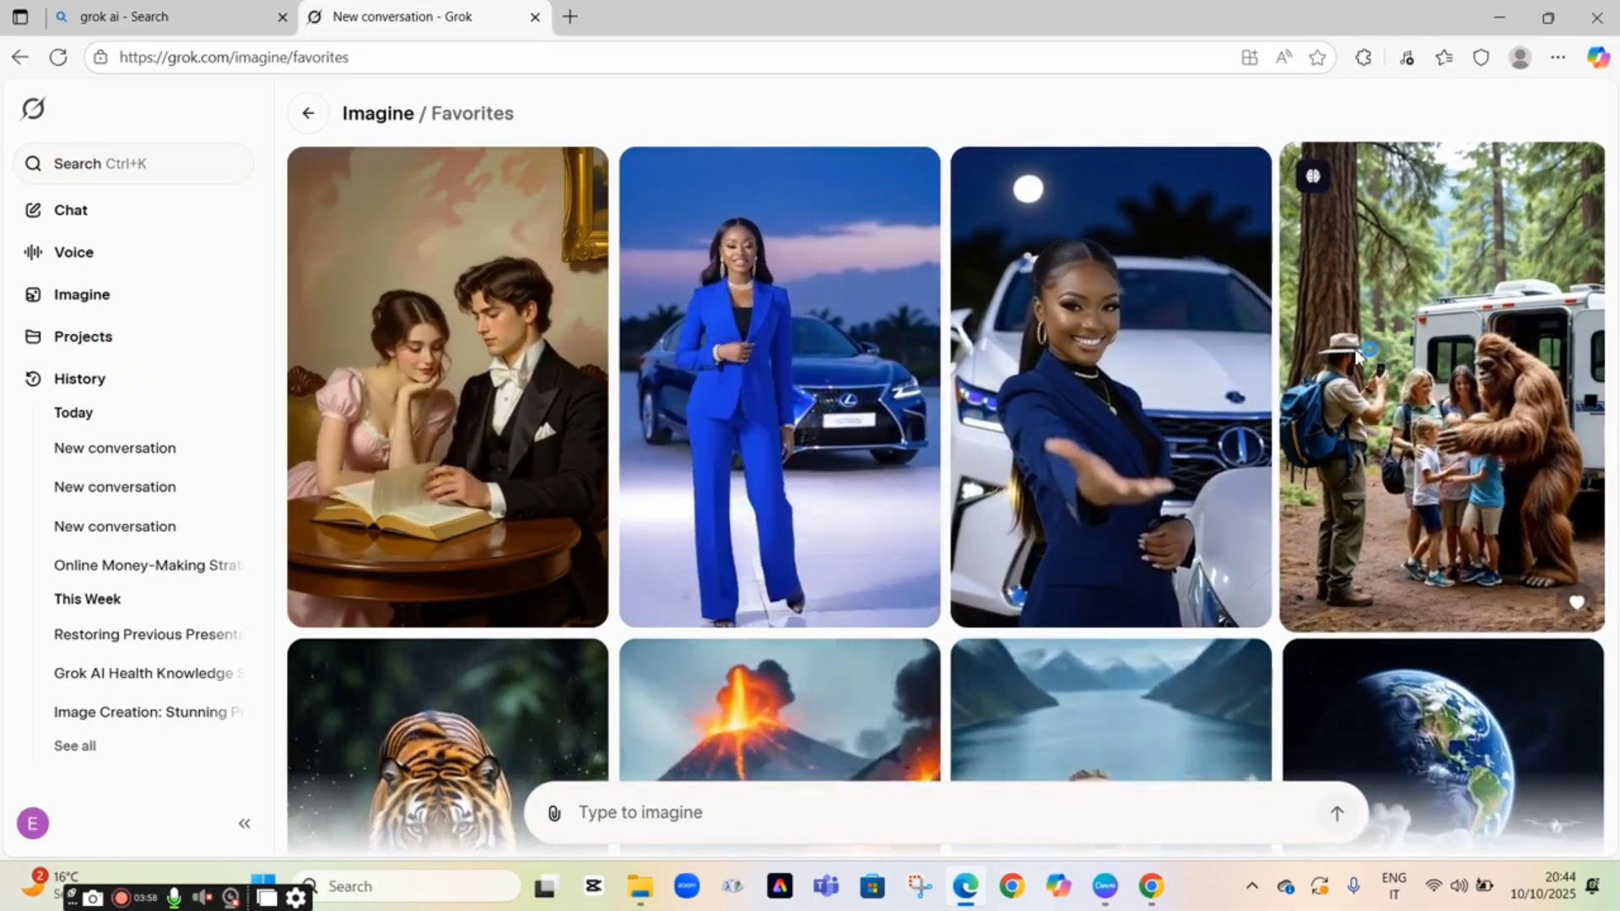
click(1145, 375)
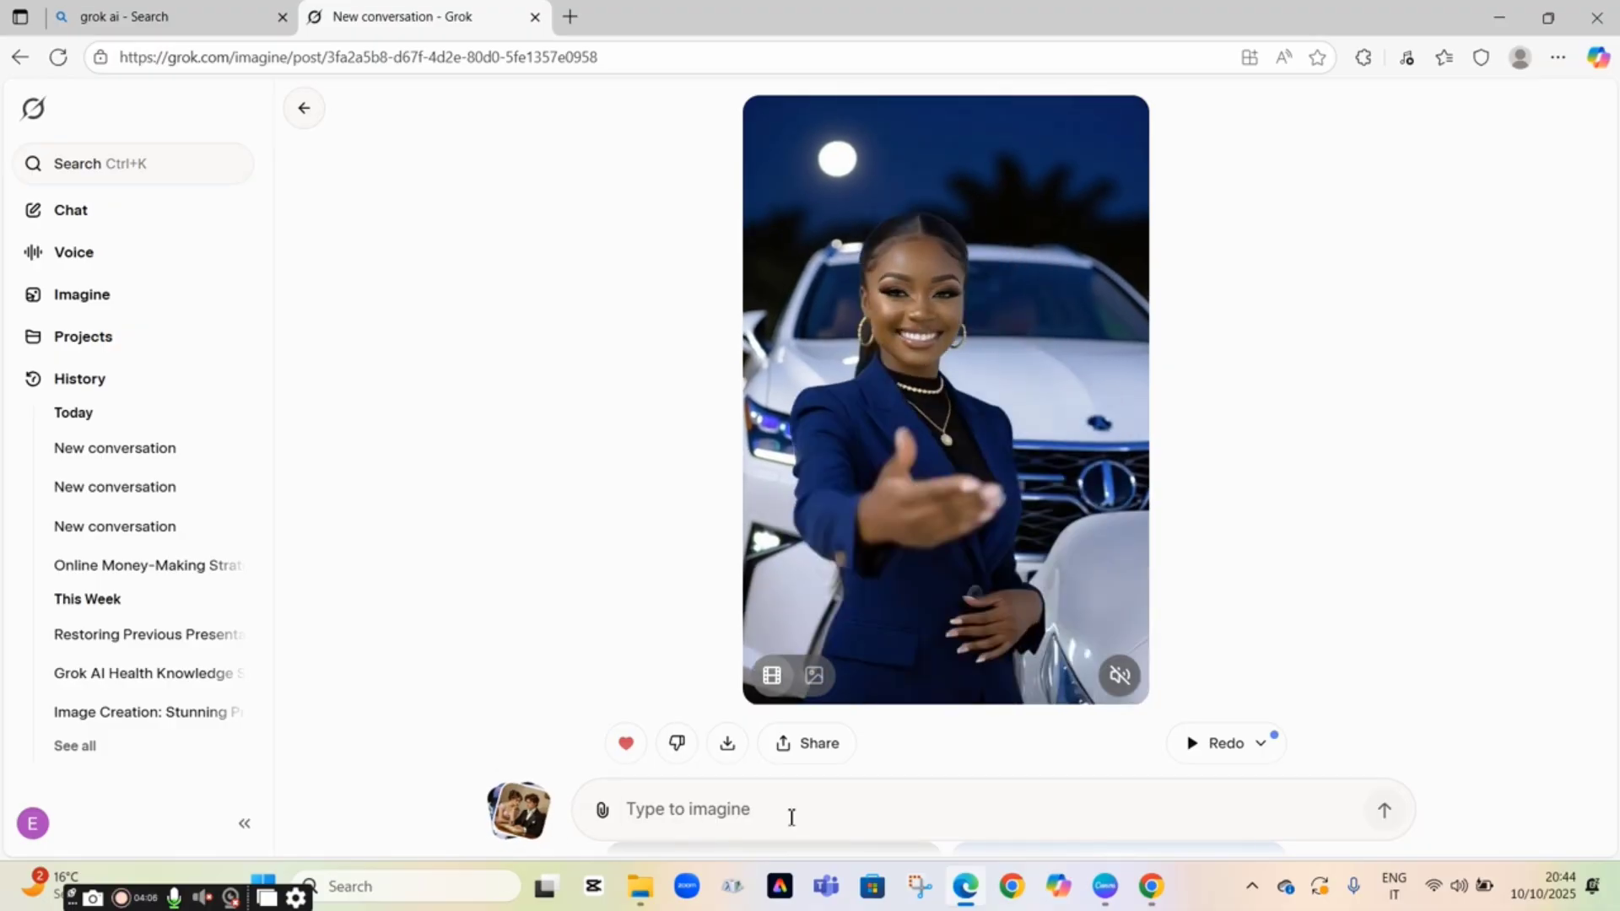
click(814, 678)
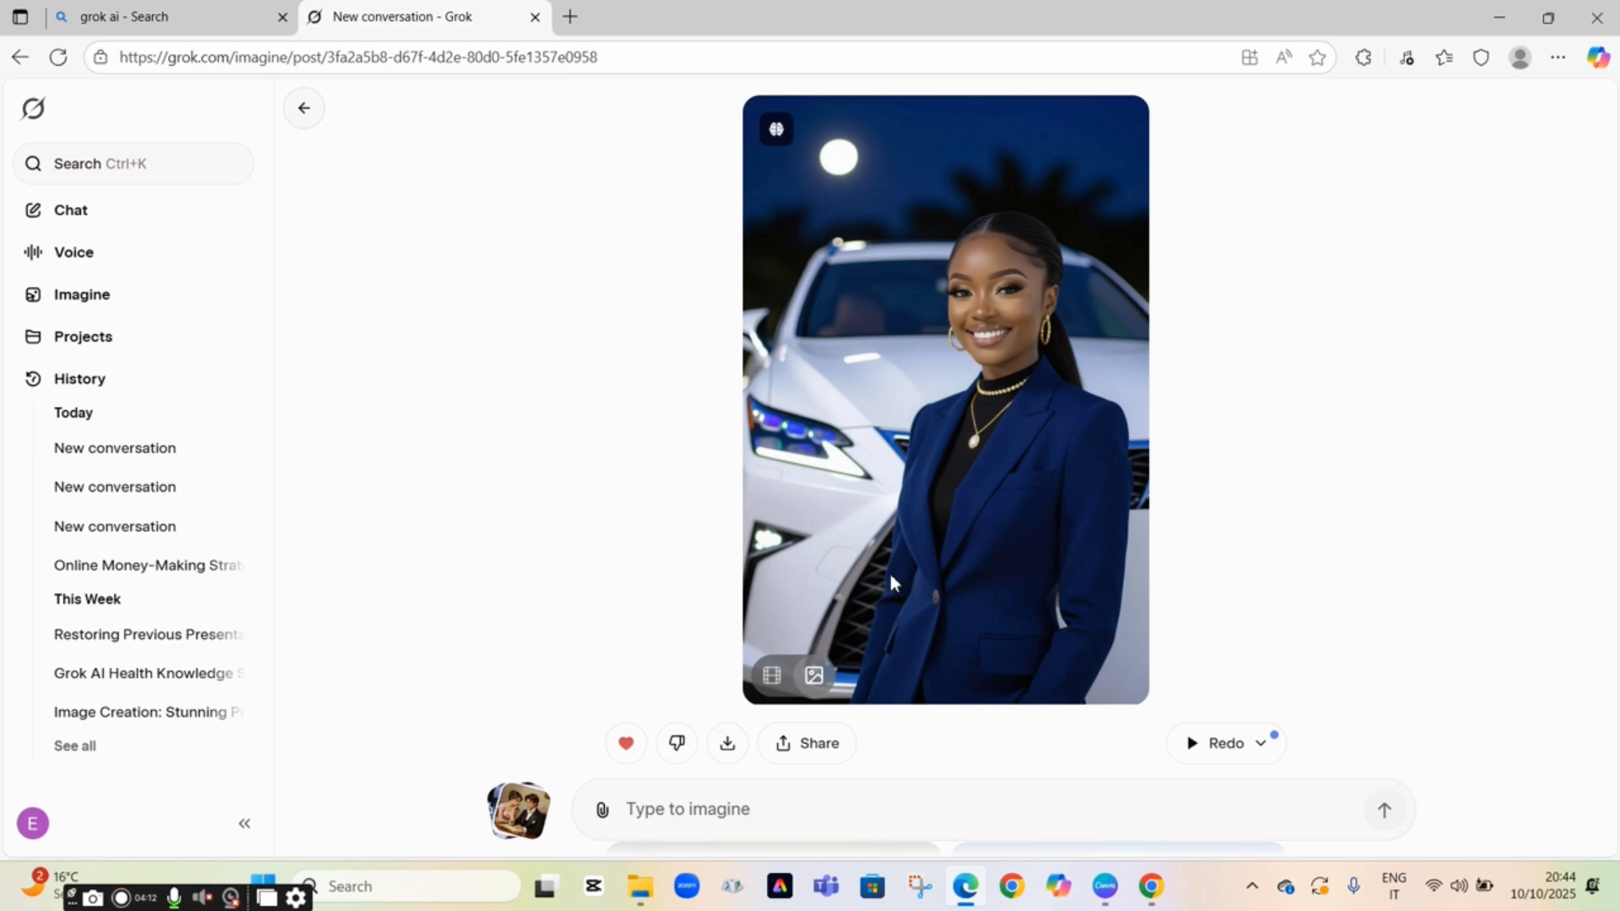
click(772, 685)
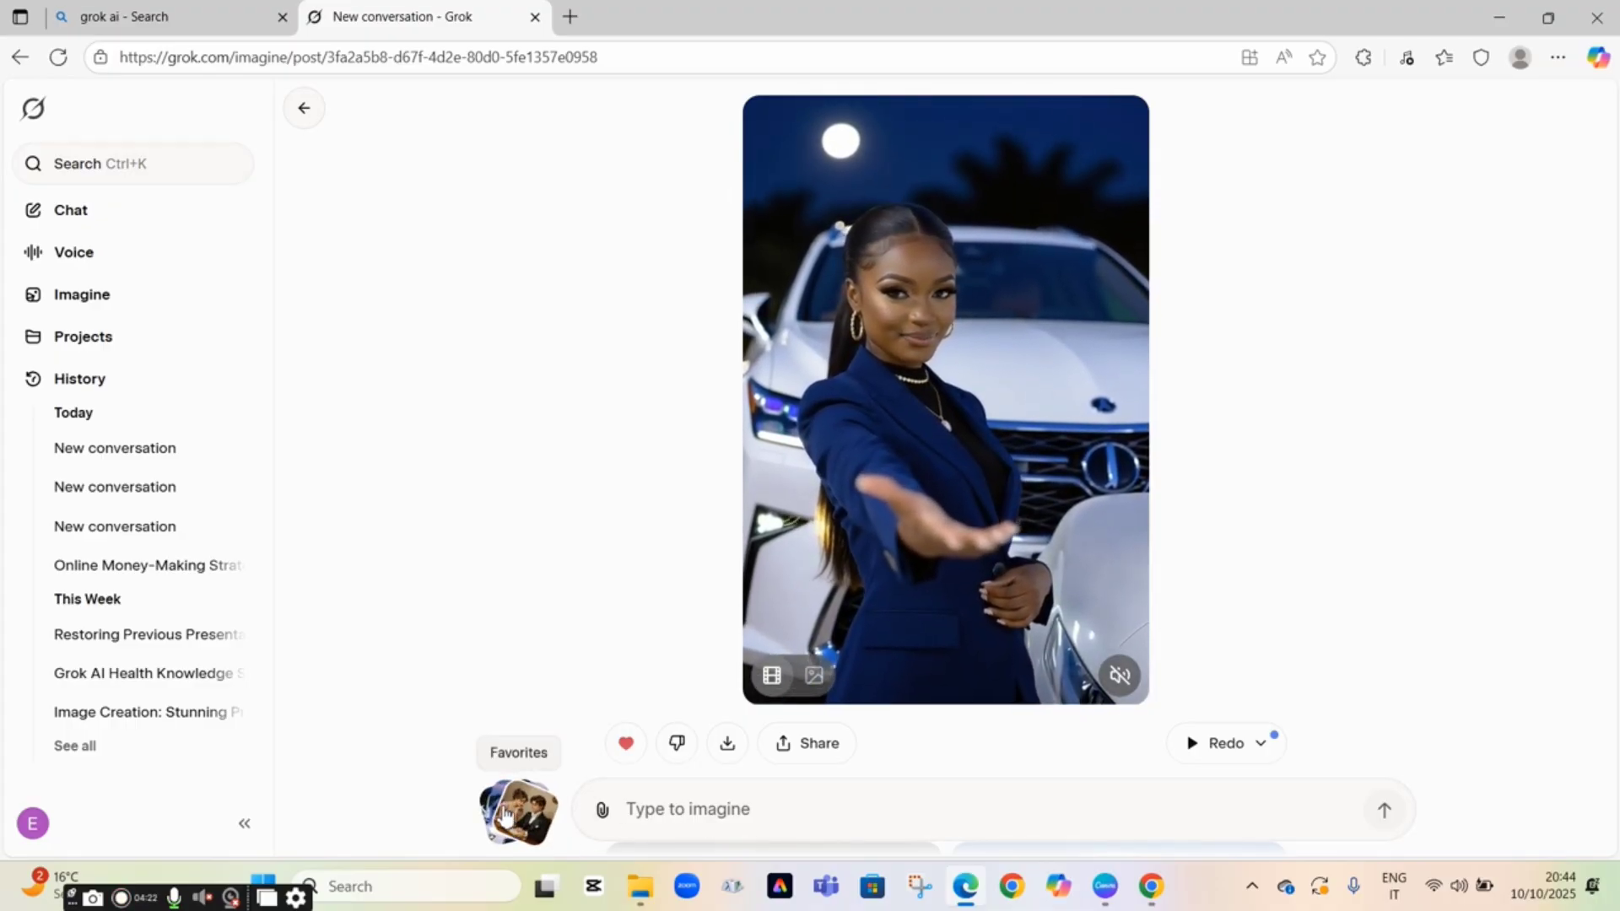
click(505, 814)
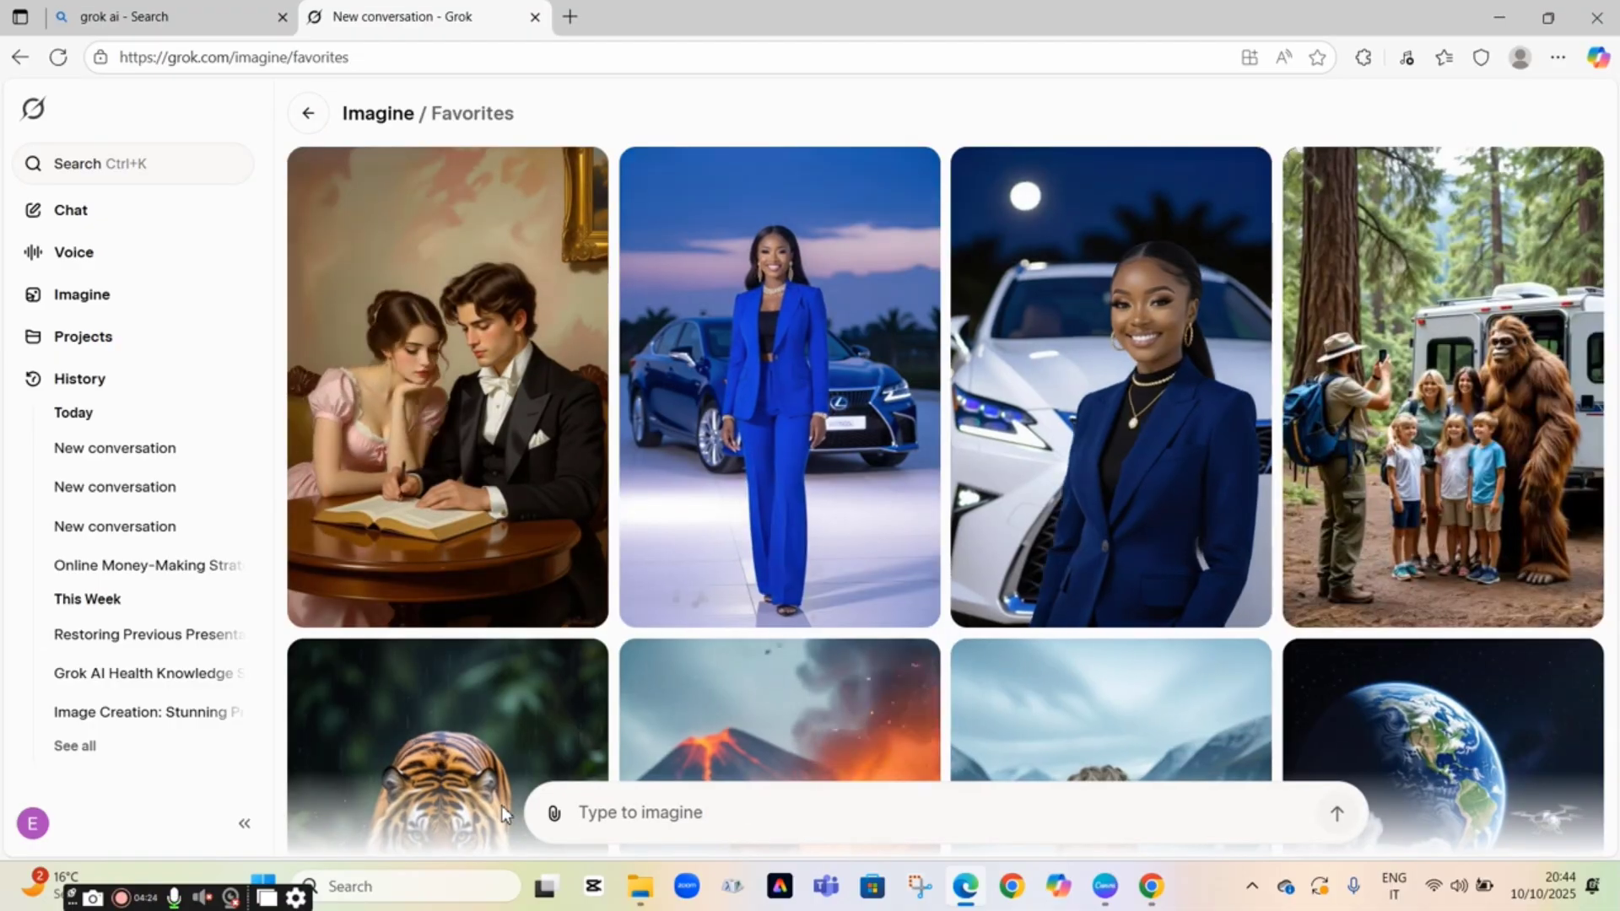
click(1472, 395)
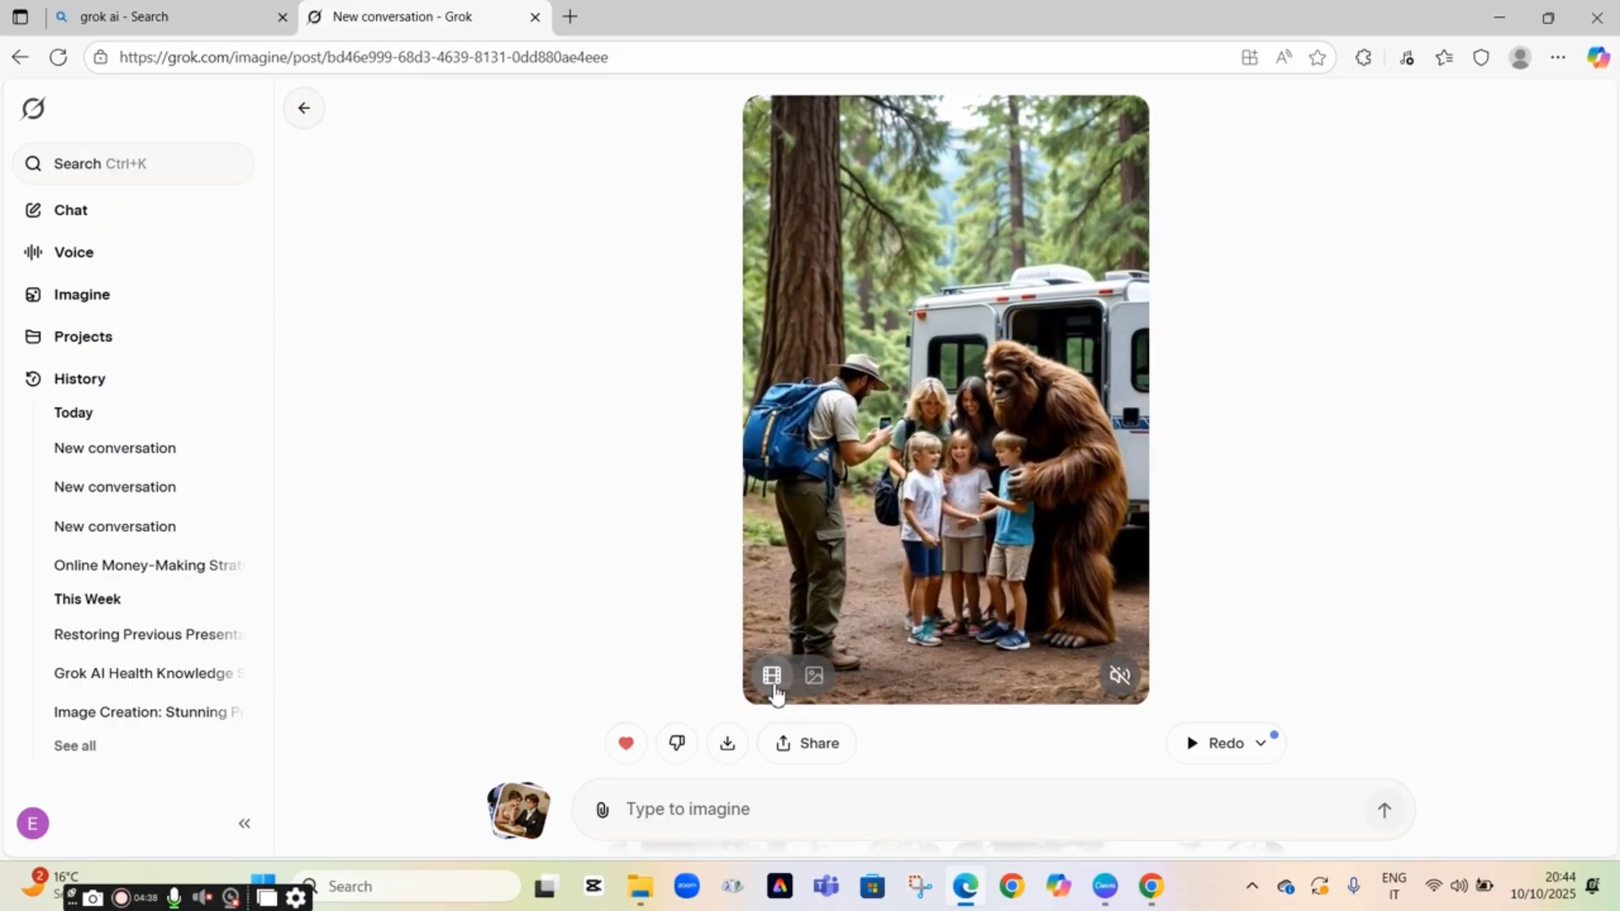
click(510, 814)
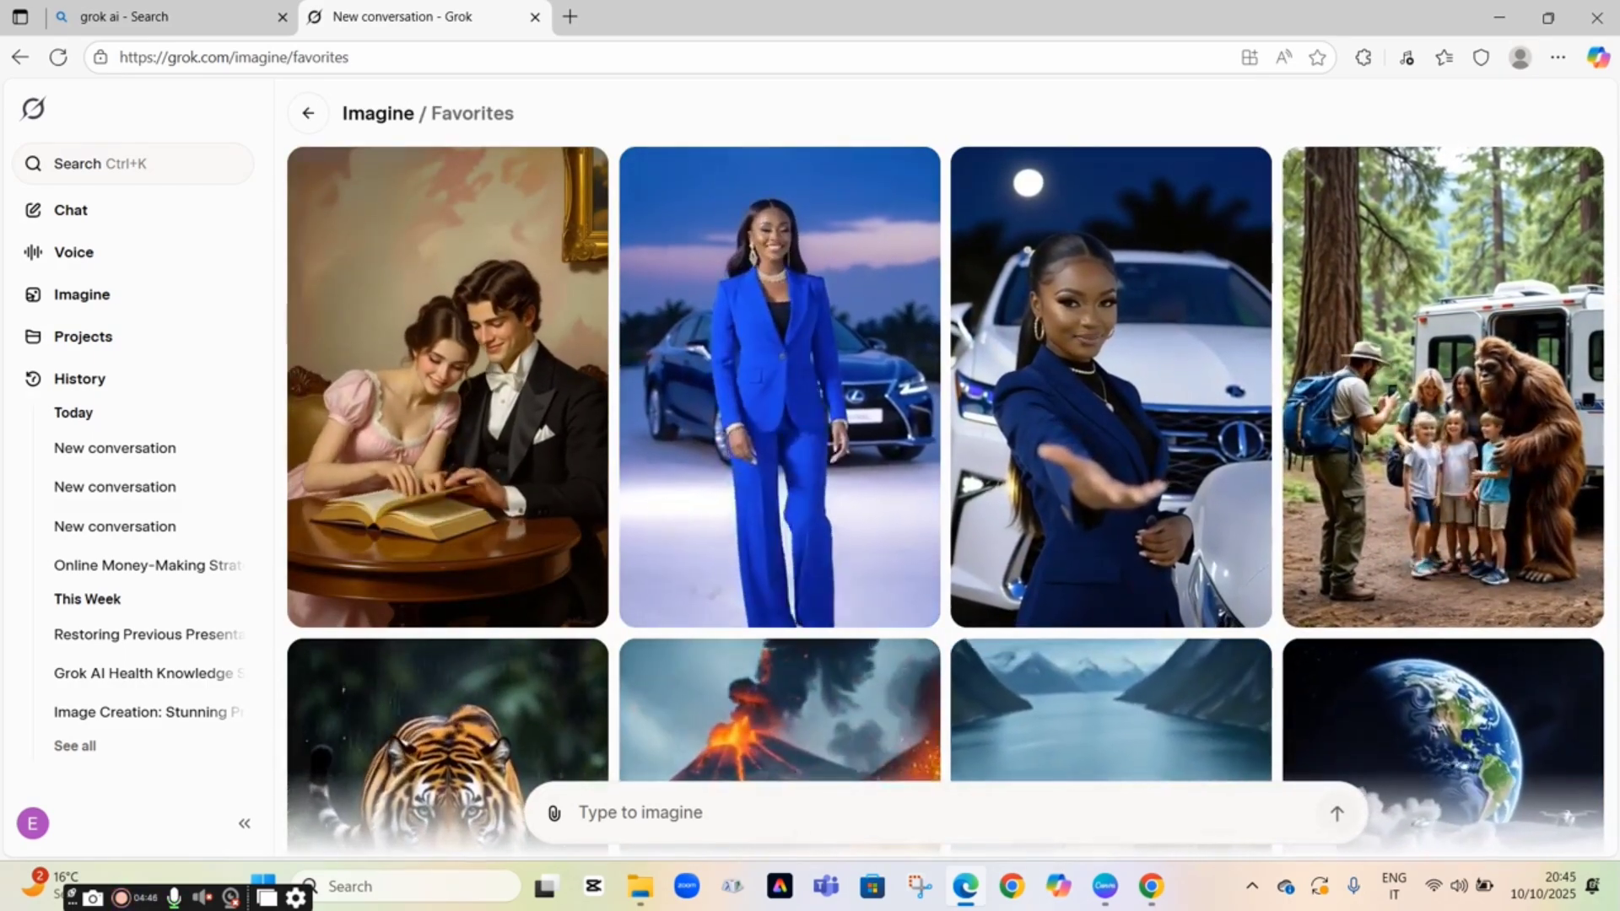
scroll(945, 464, down, 3)
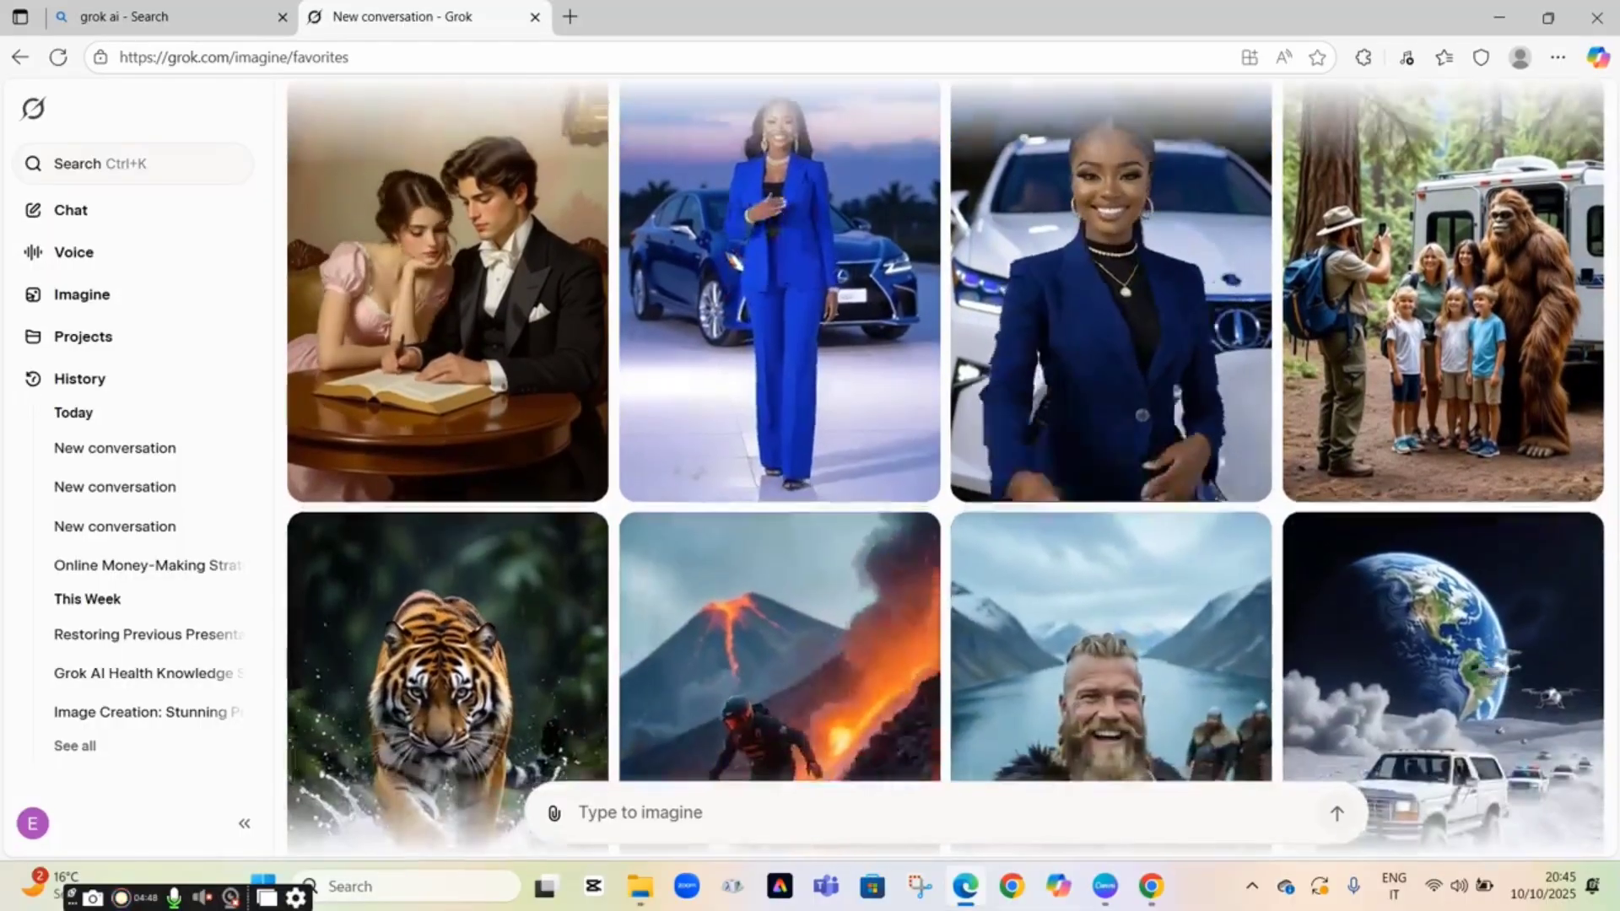
scroll(945, 464, down, 4)
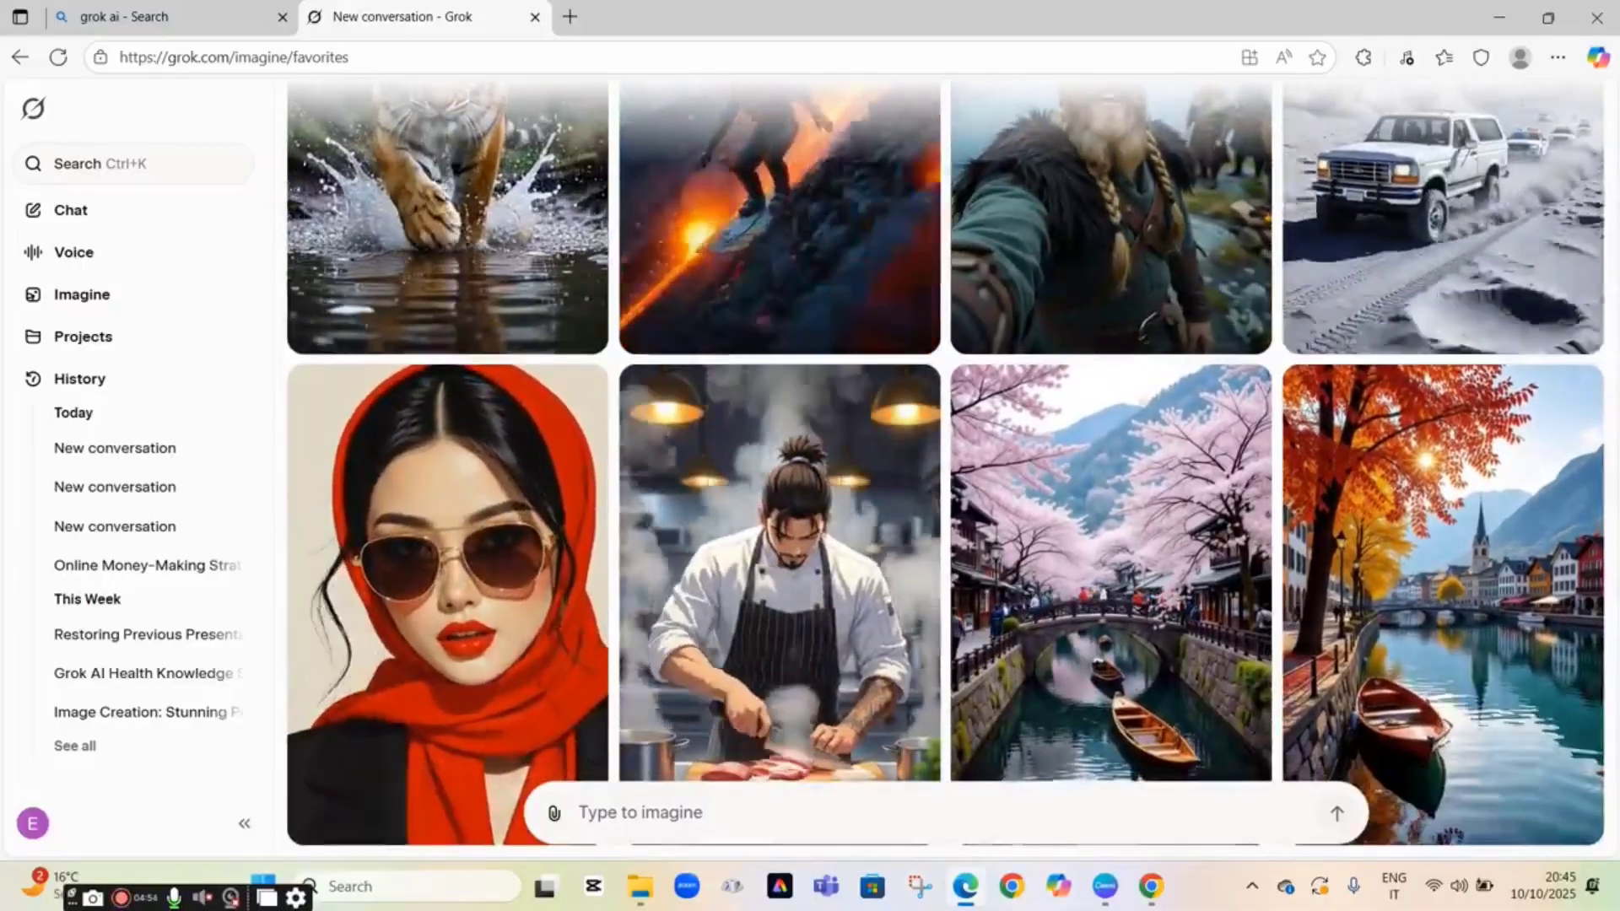
scroll(946, 464, down, 1)
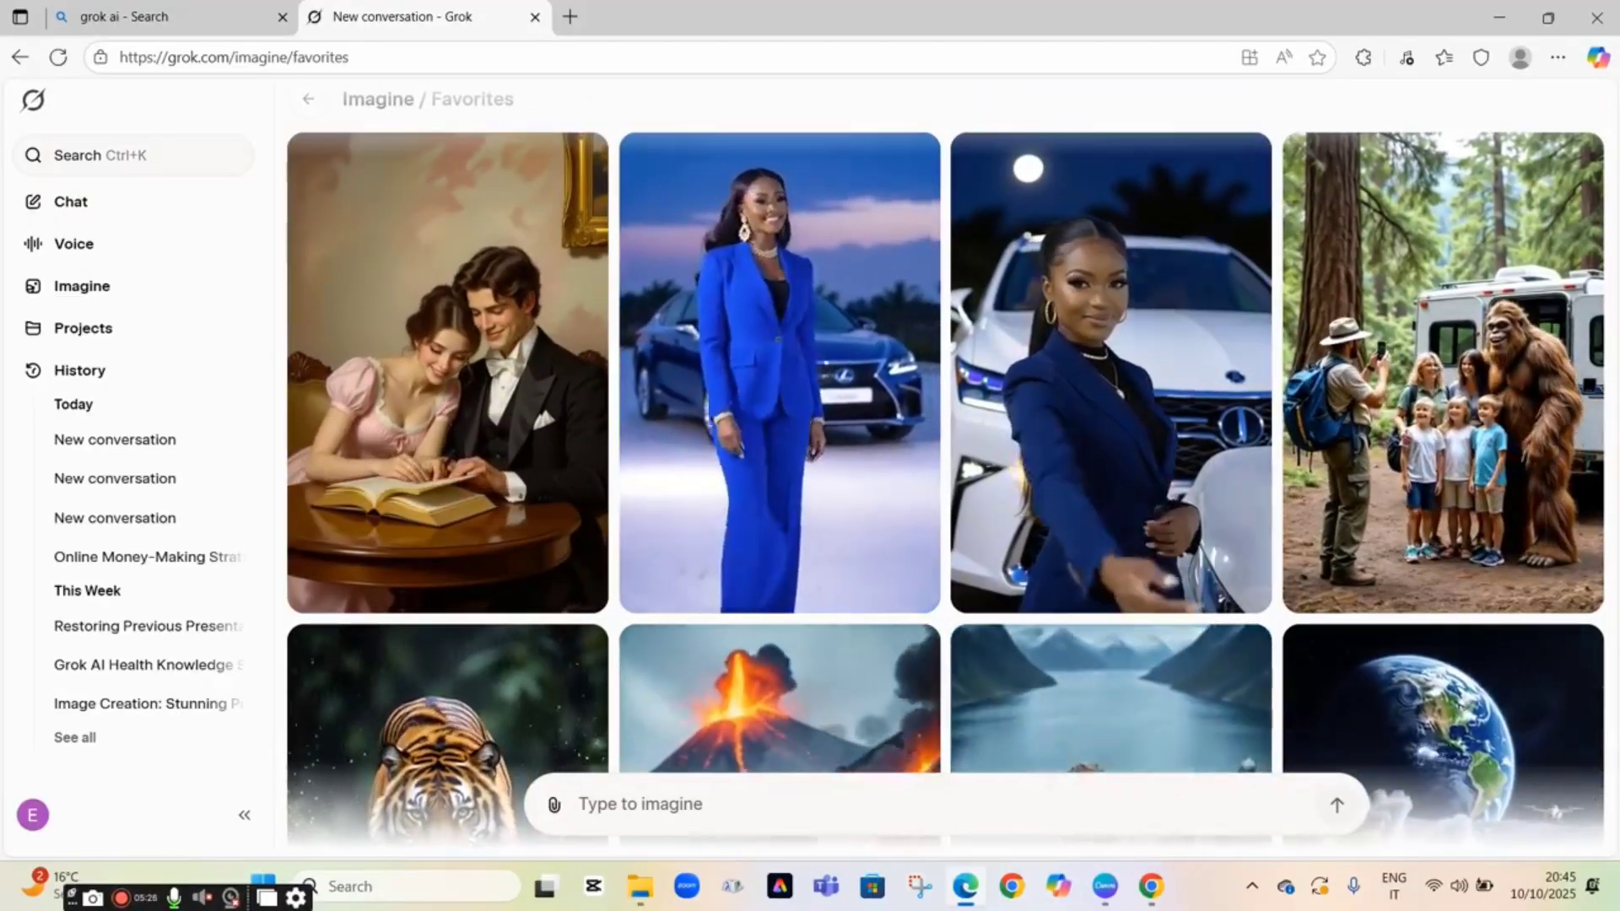
scroll(945, 473, down, 1)
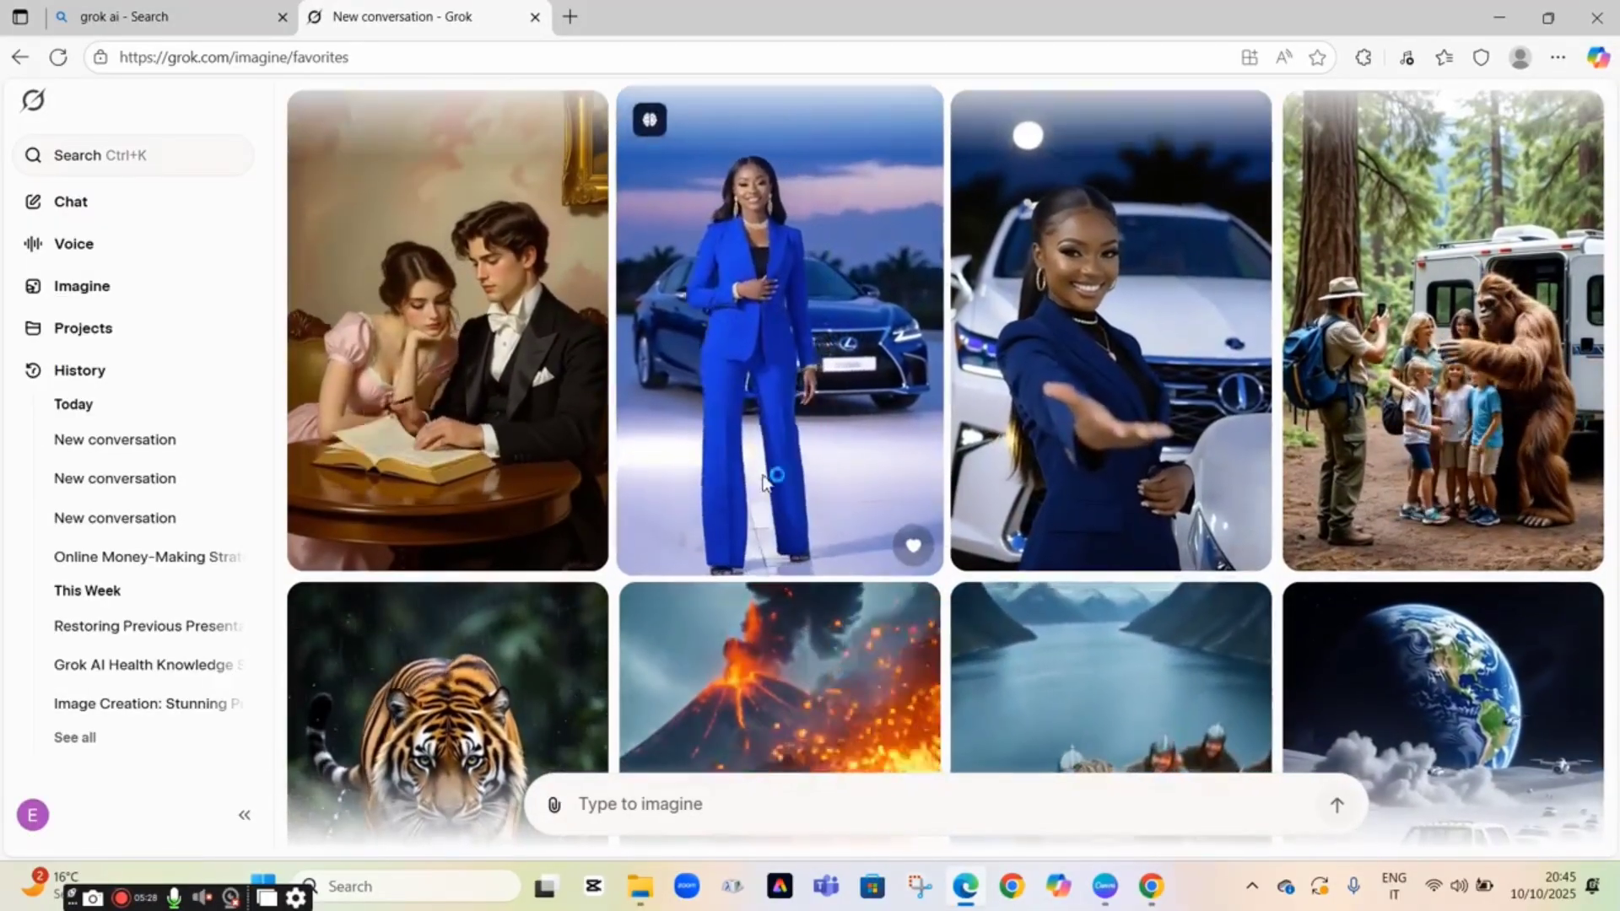
Open Imagine and scroll past the honey-eating bear cub, moon-climbing fairies and teddy astronaut
click(88, 289)
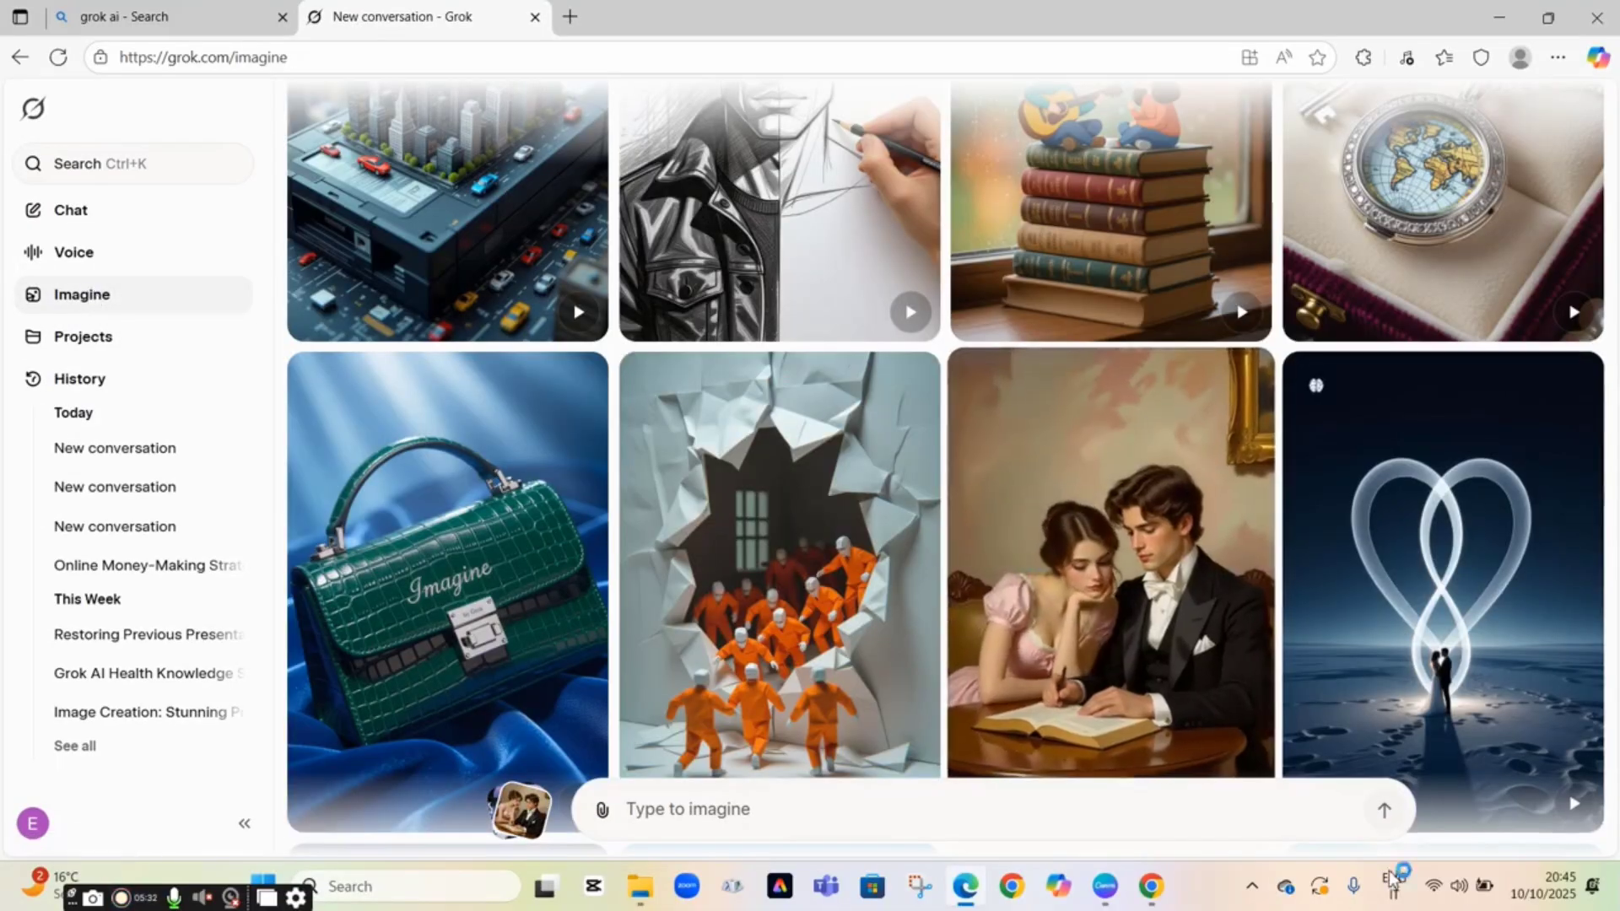
scroll(1529, 745, down, 2)
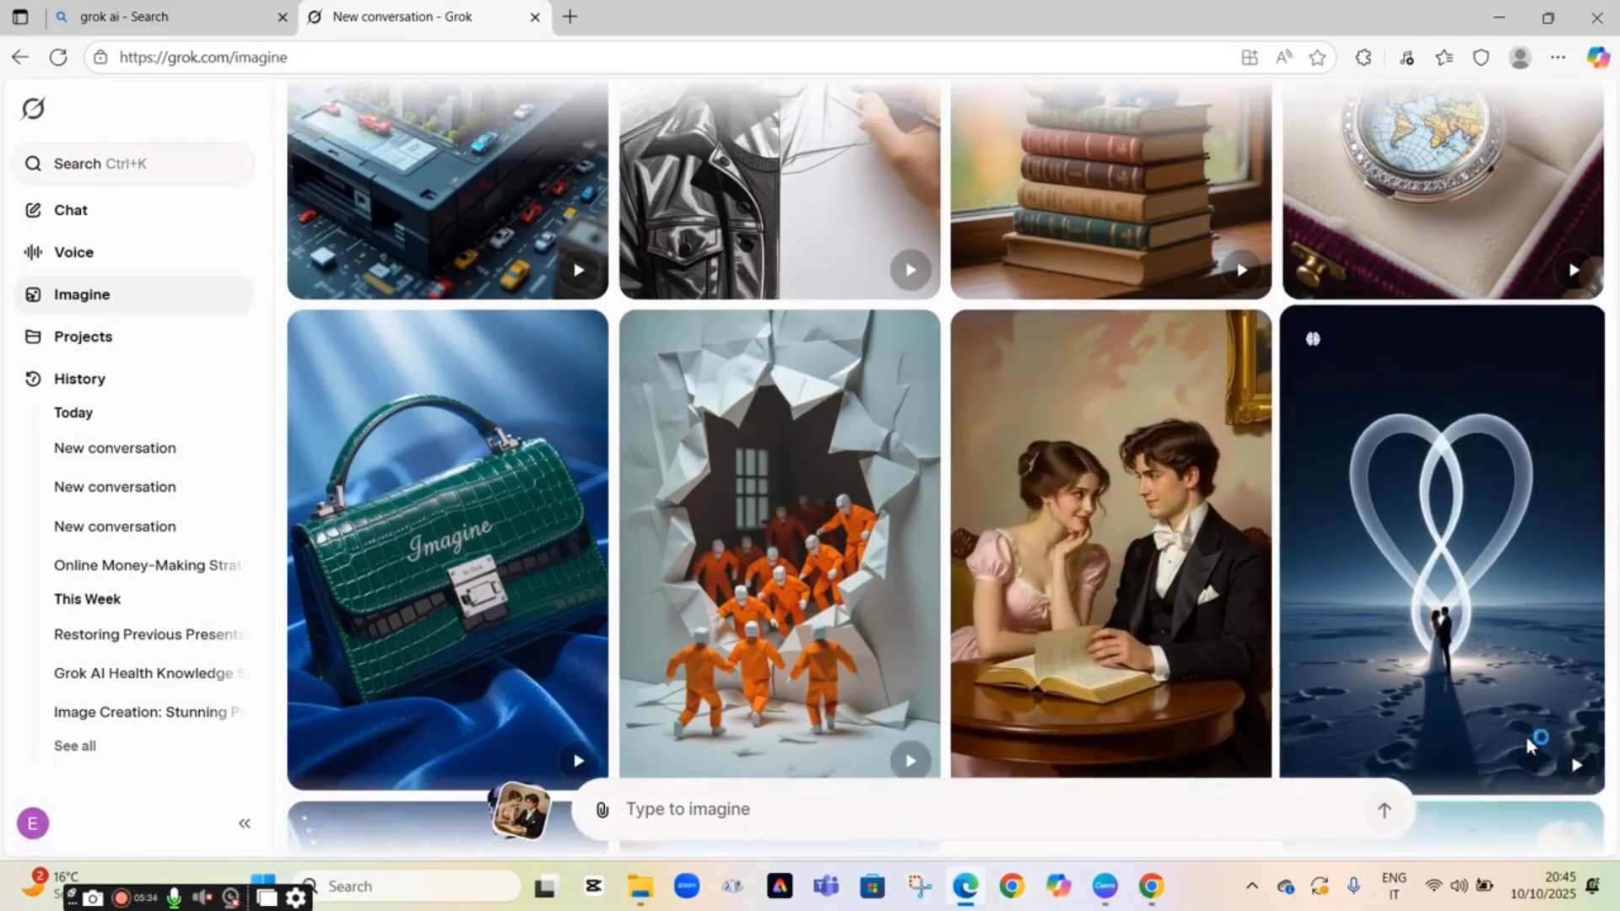
scroll(1527, 736, down, 10)
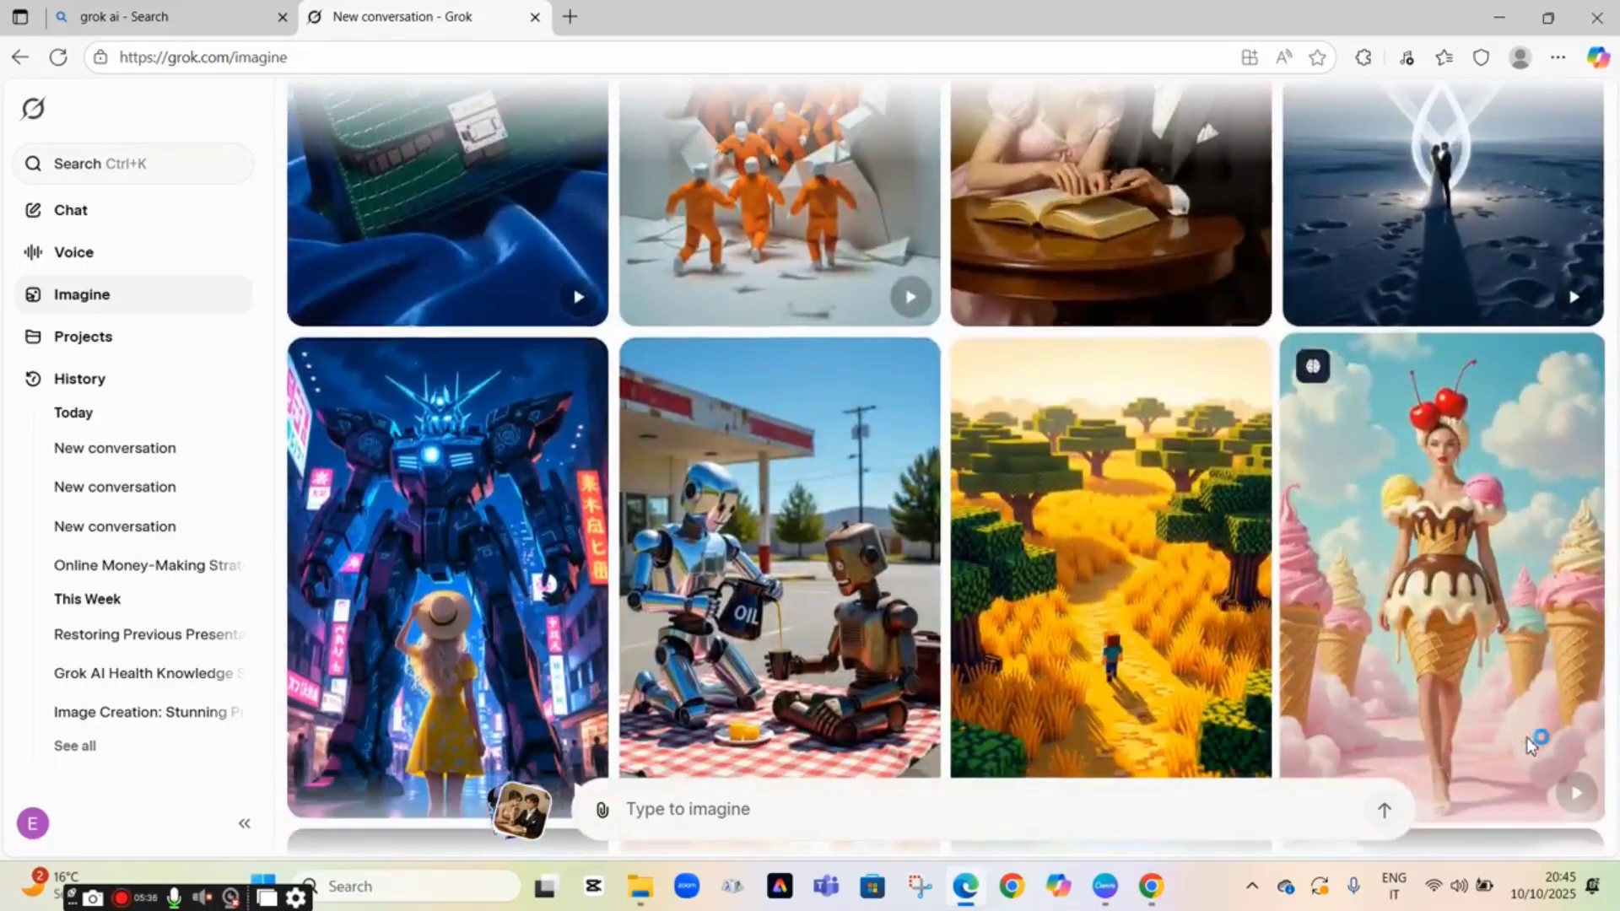
scroll(1527, 739, down, 8)
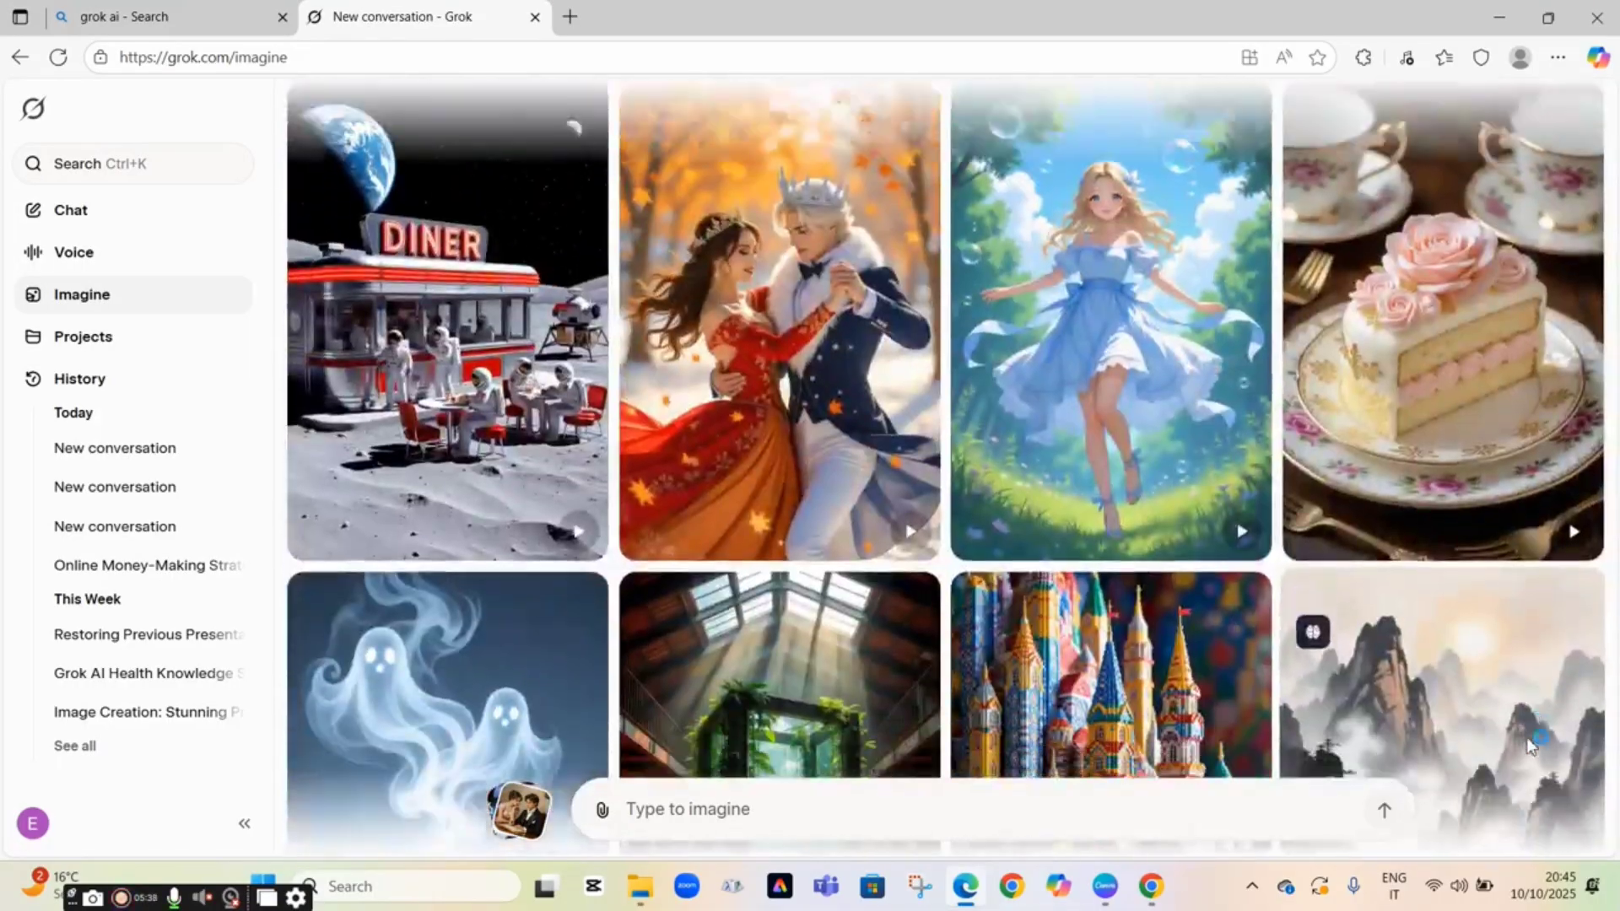
scroll(1526, 735, up, 8)
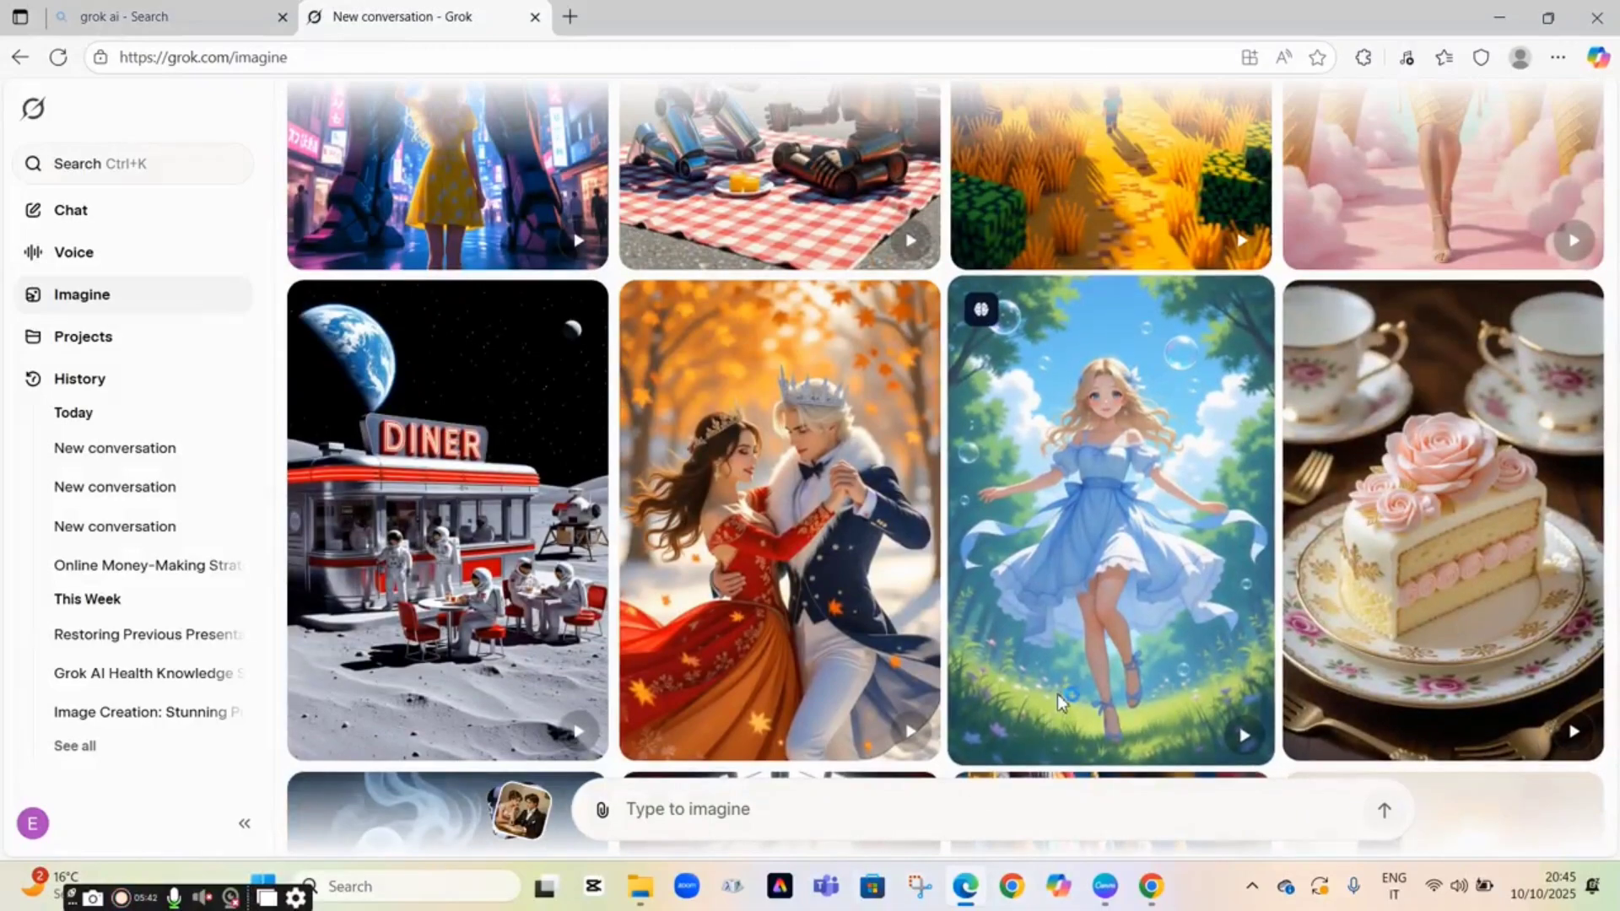
scroll(1362, 615, down, 3)
scroll(1362, 614, down, 5)
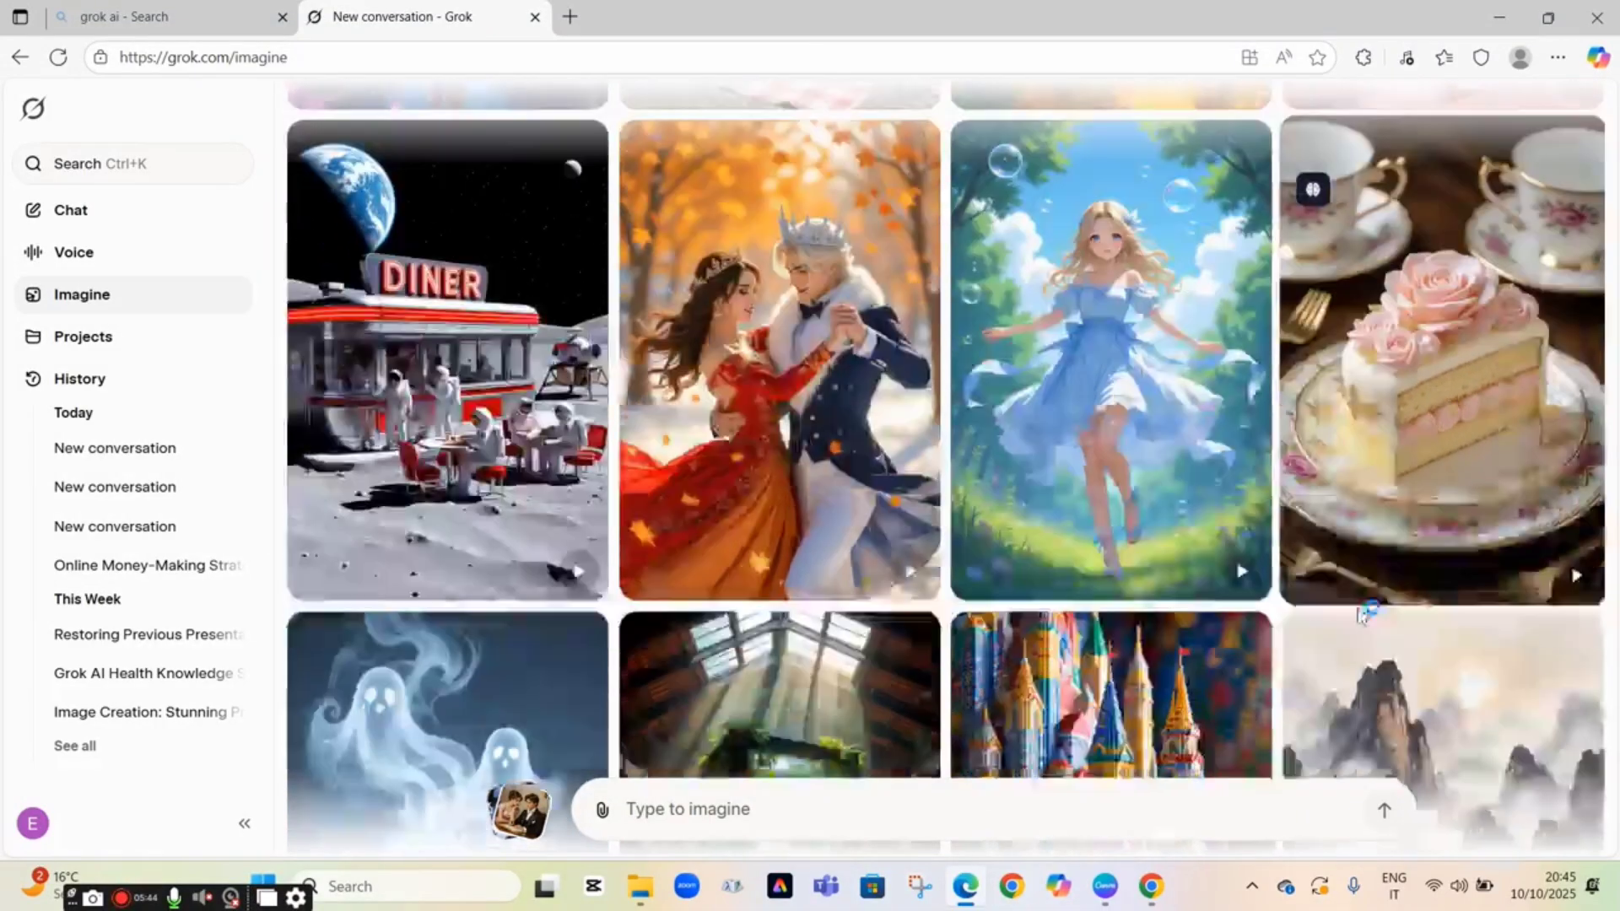
scroll(1359, 606, down, 8)
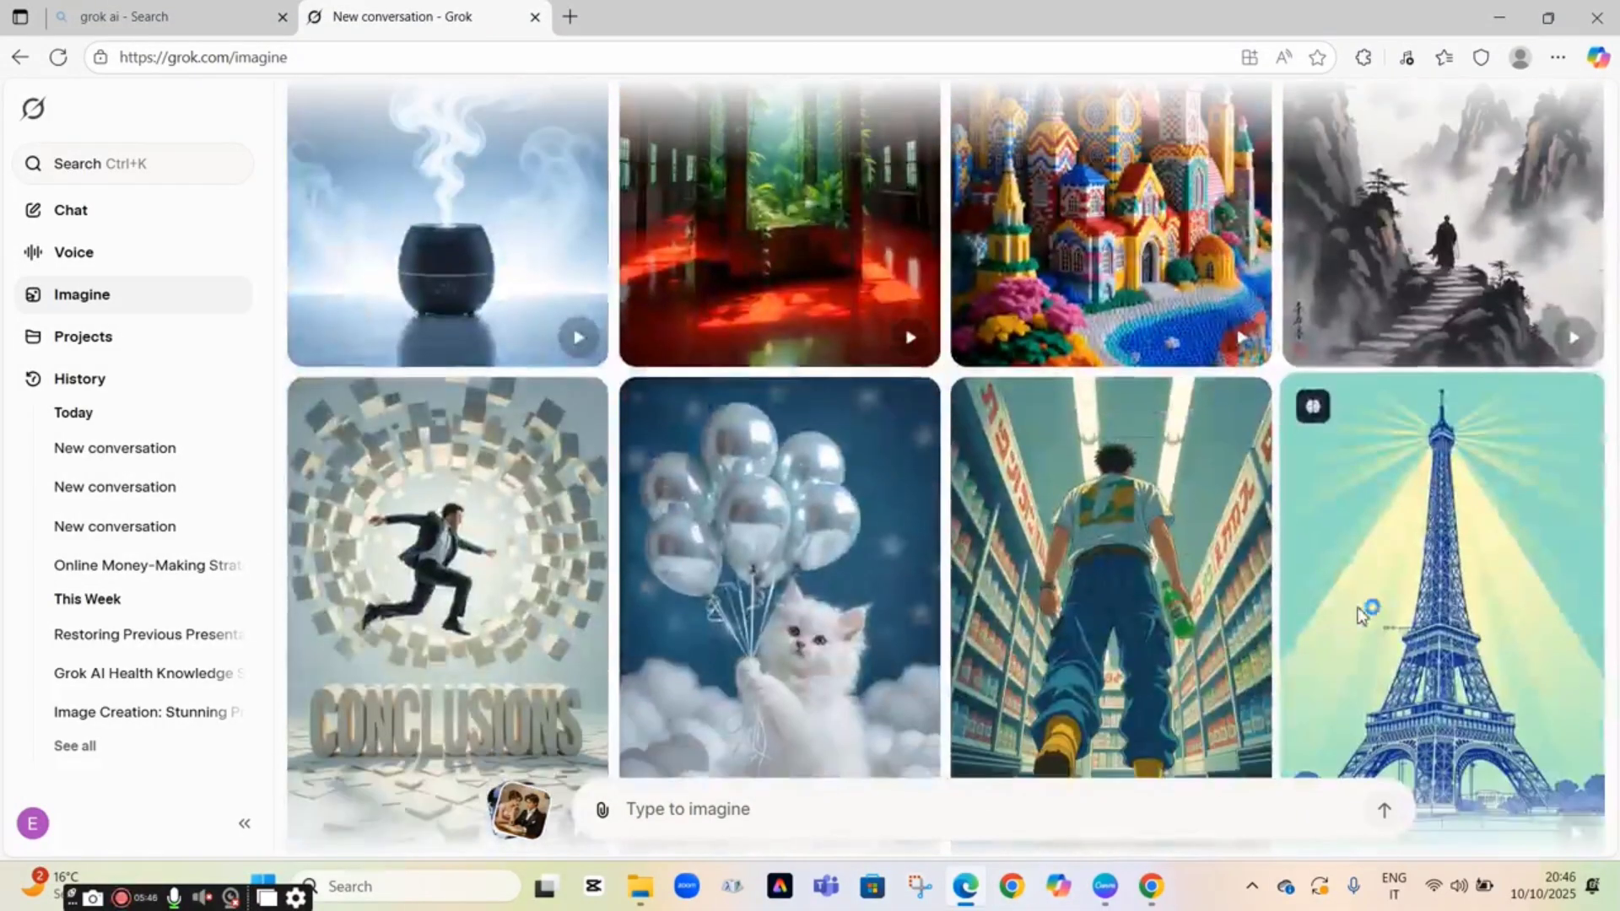
scroll(1362, 614, down, 7)
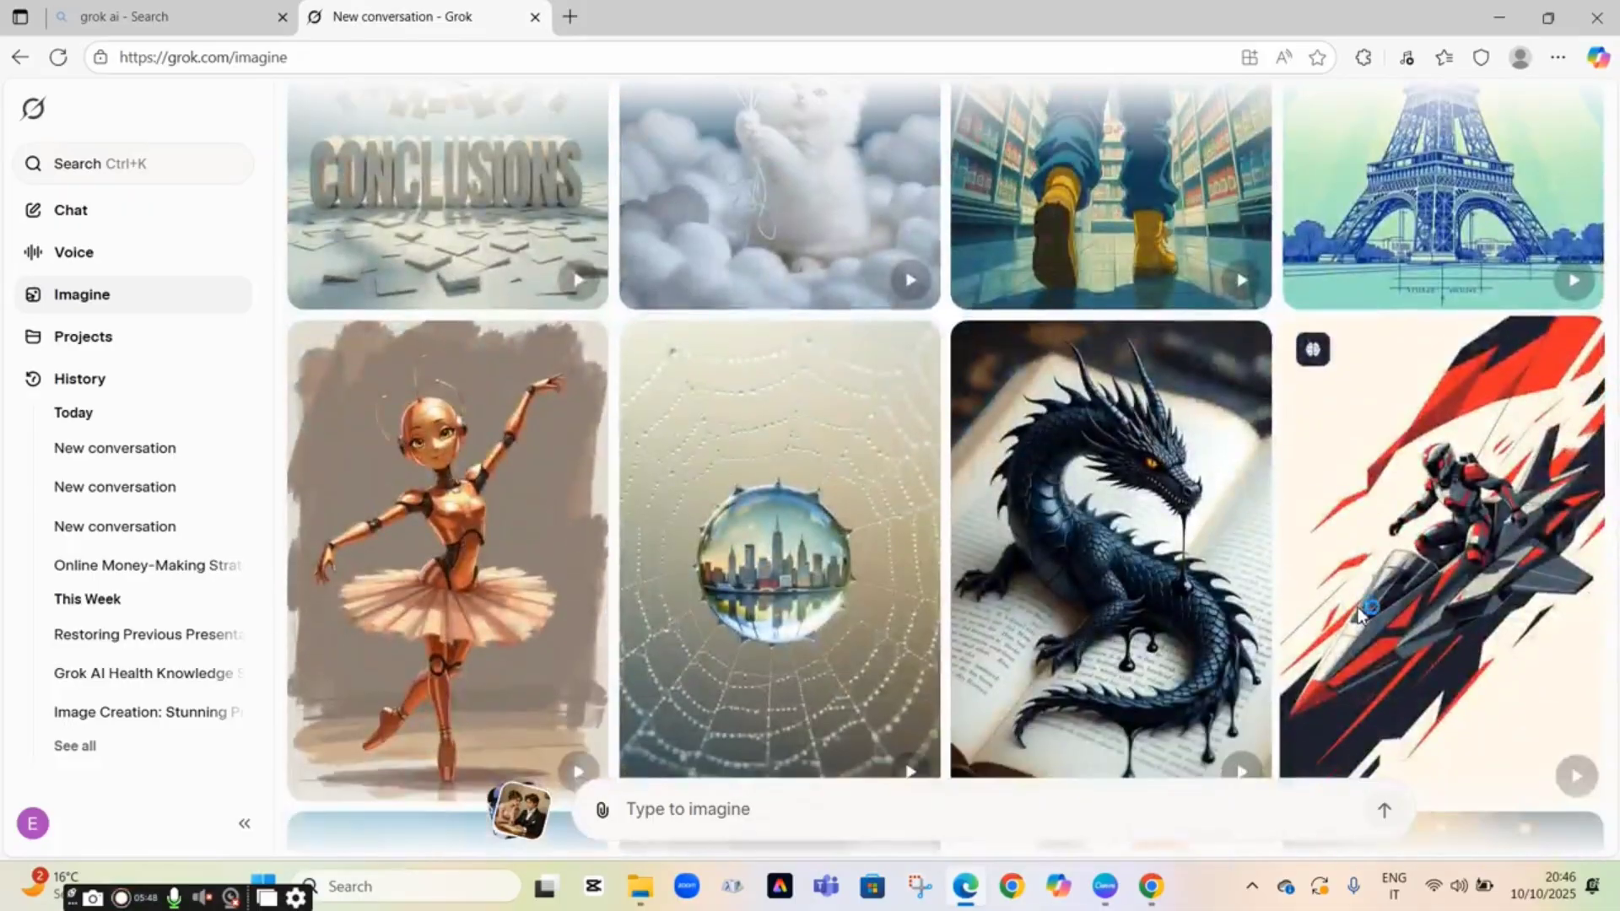
scroll(1360, 614, down, 6)
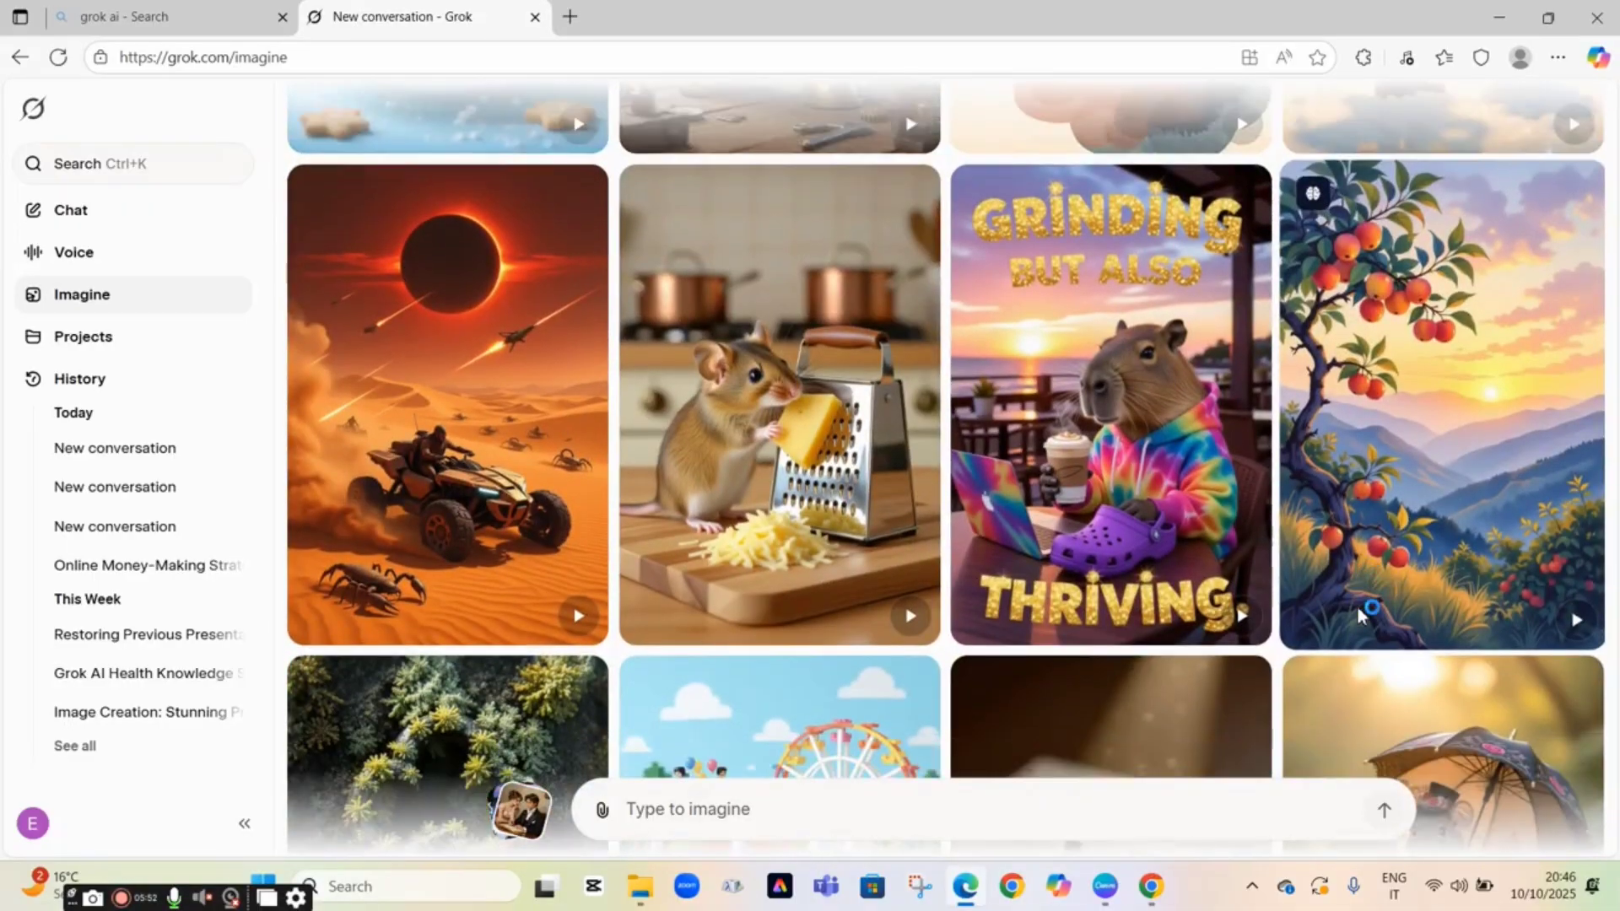
scroll(1360, 612, down, 5)
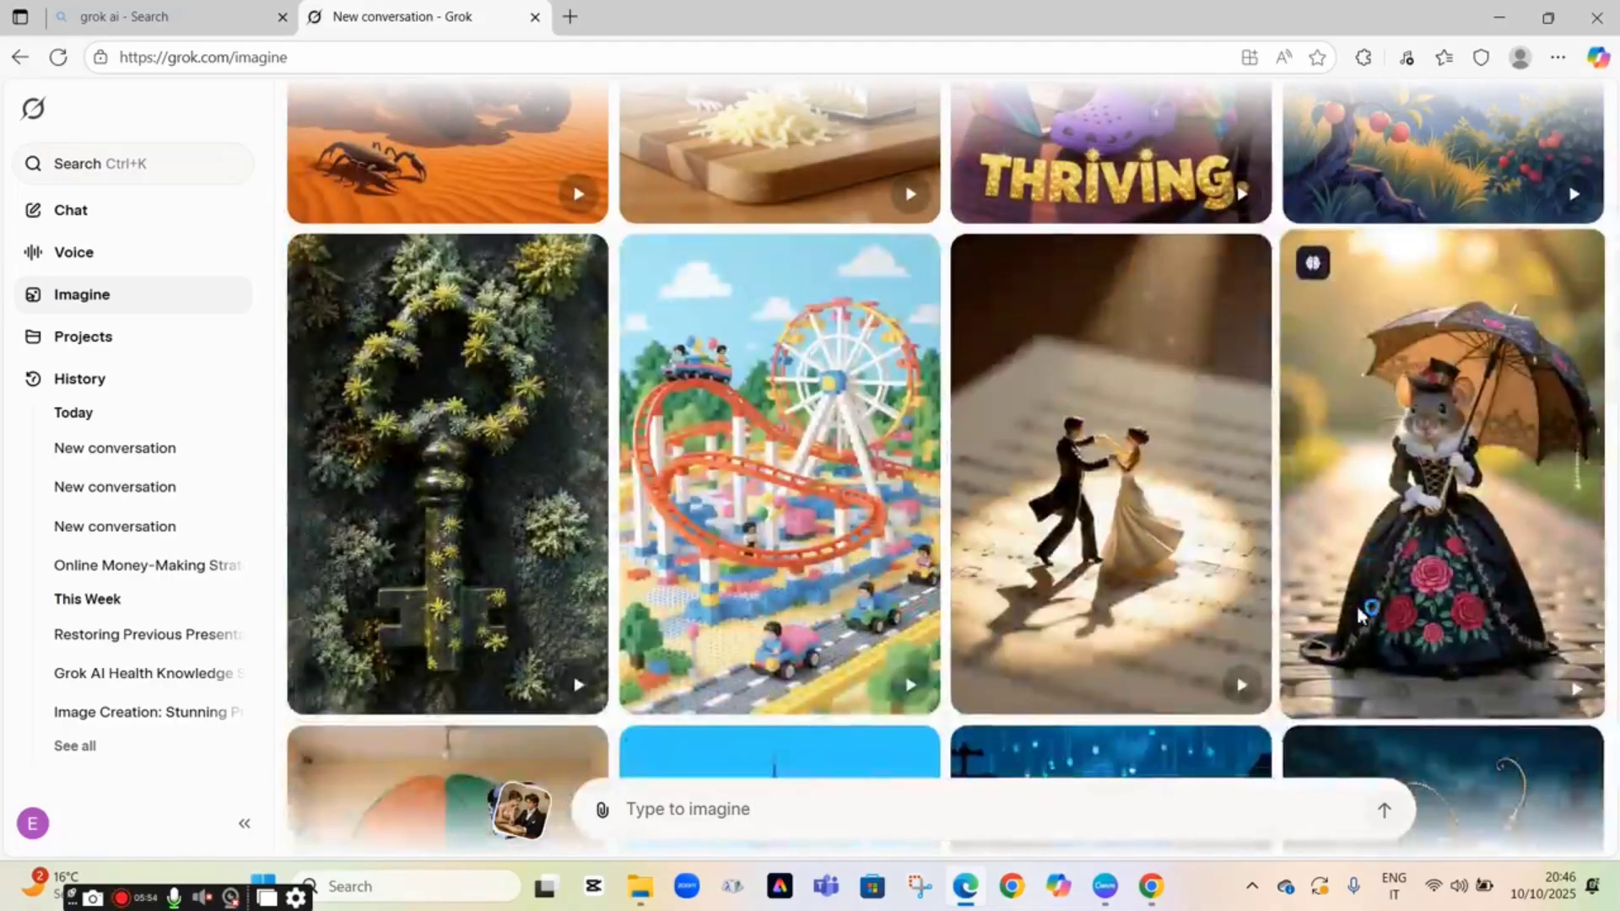
scroll(1360, 614, down, 6)
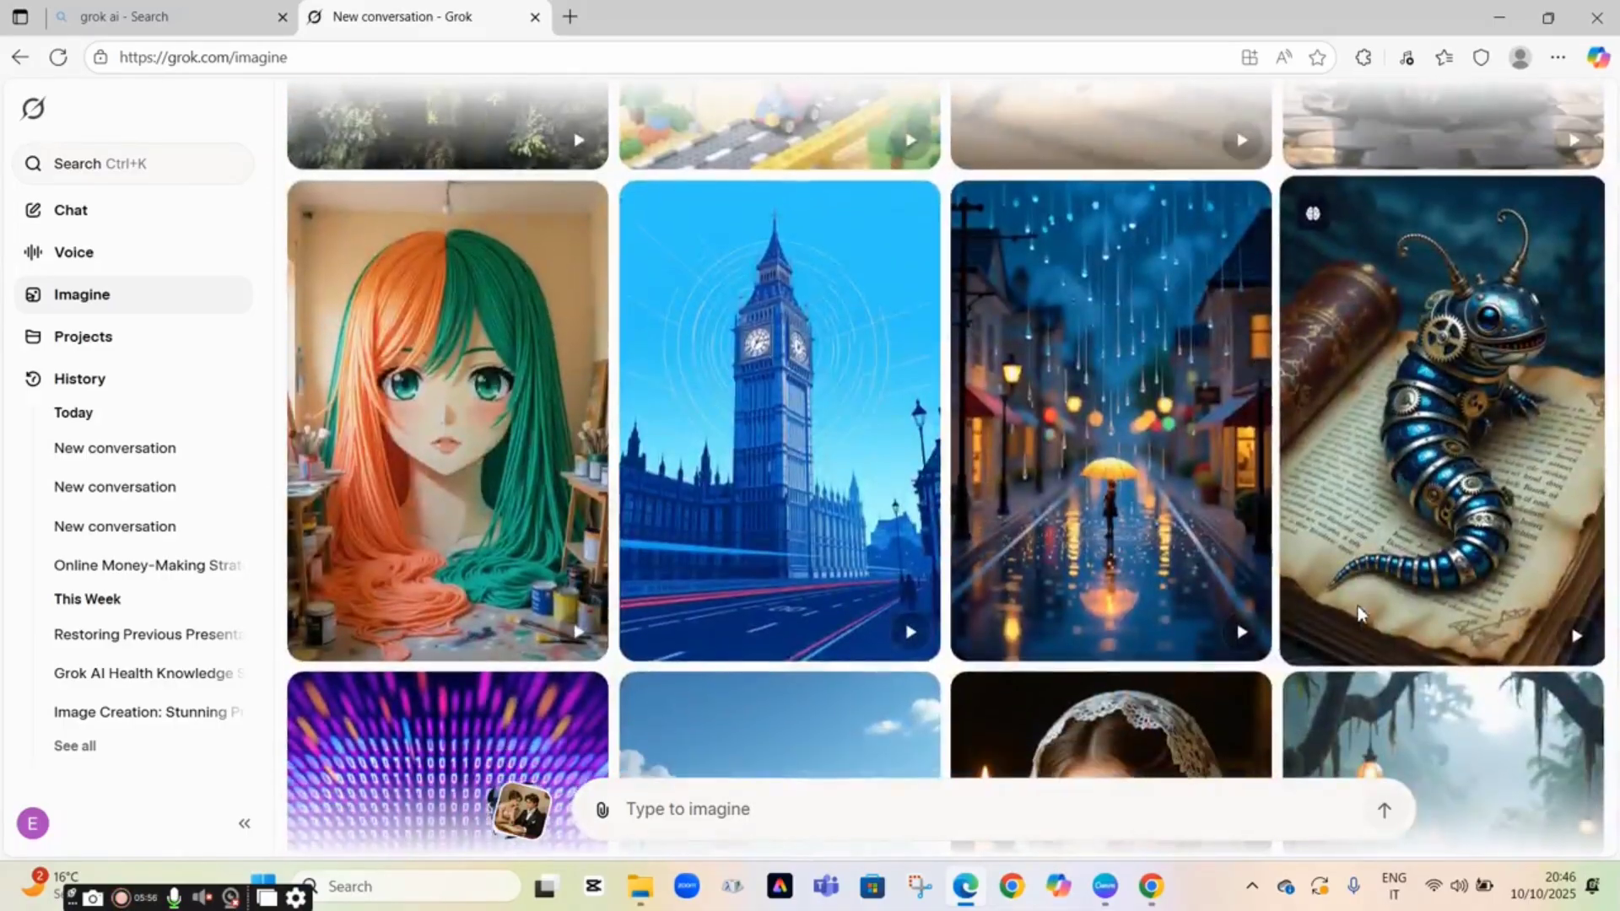
scroll(1360, 614, down, 6)
scroll(1360, 615, down, 6)
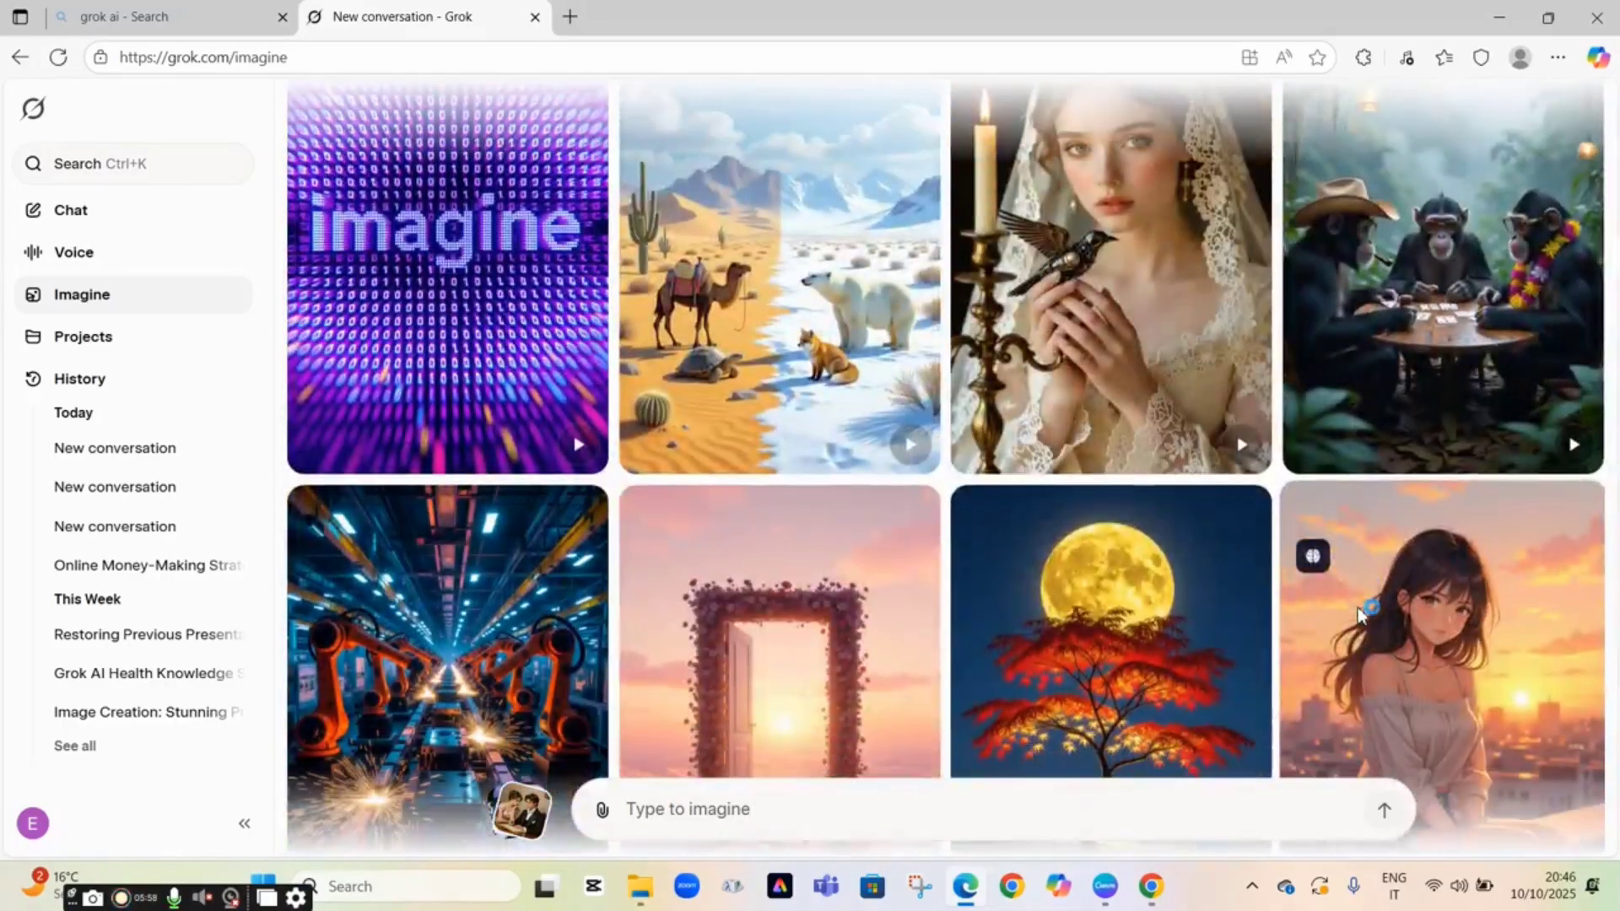
scroll(1361, 615, down, 10)
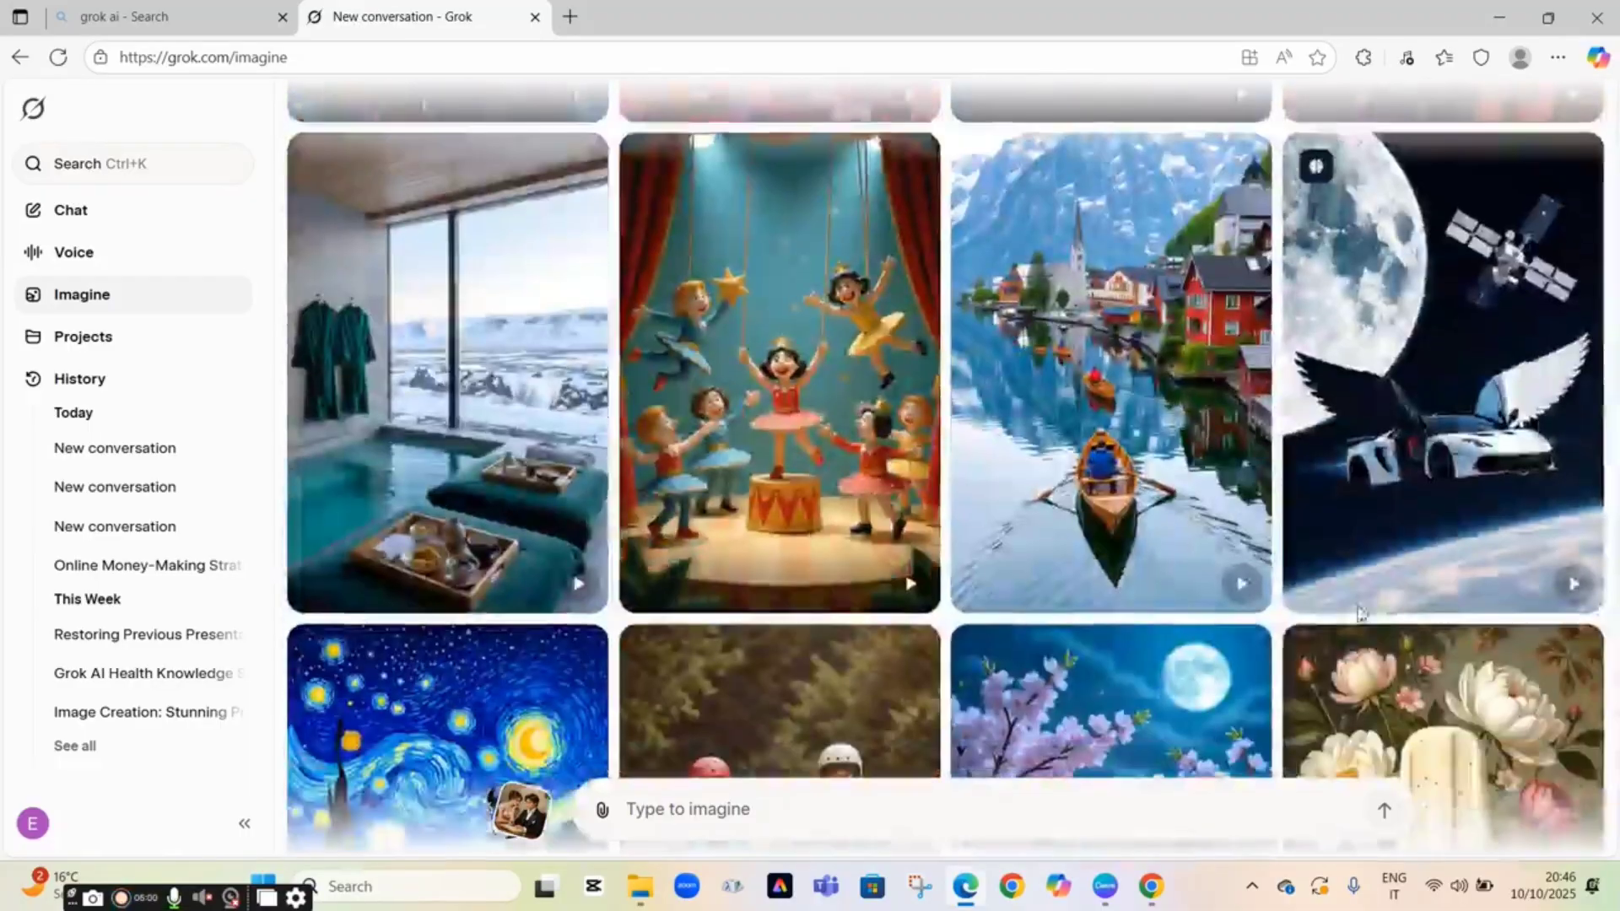
scroll(1361, 614, down, 6)
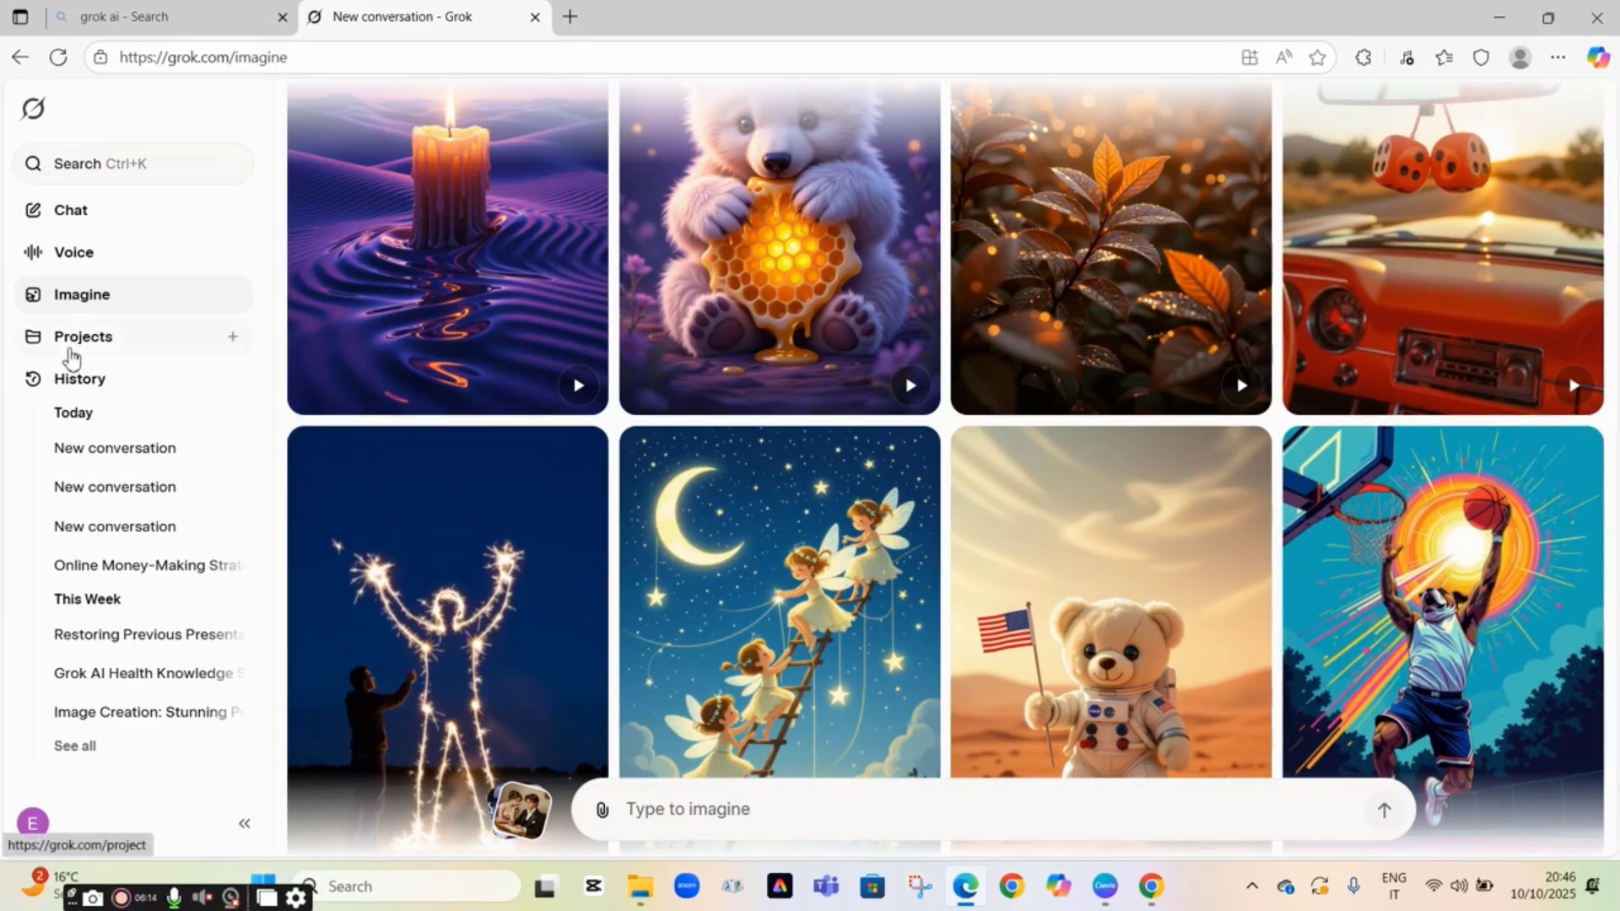
Open Projects, showing examples like Legal Document Reviewer and Fitness Advice
click(101, 342)
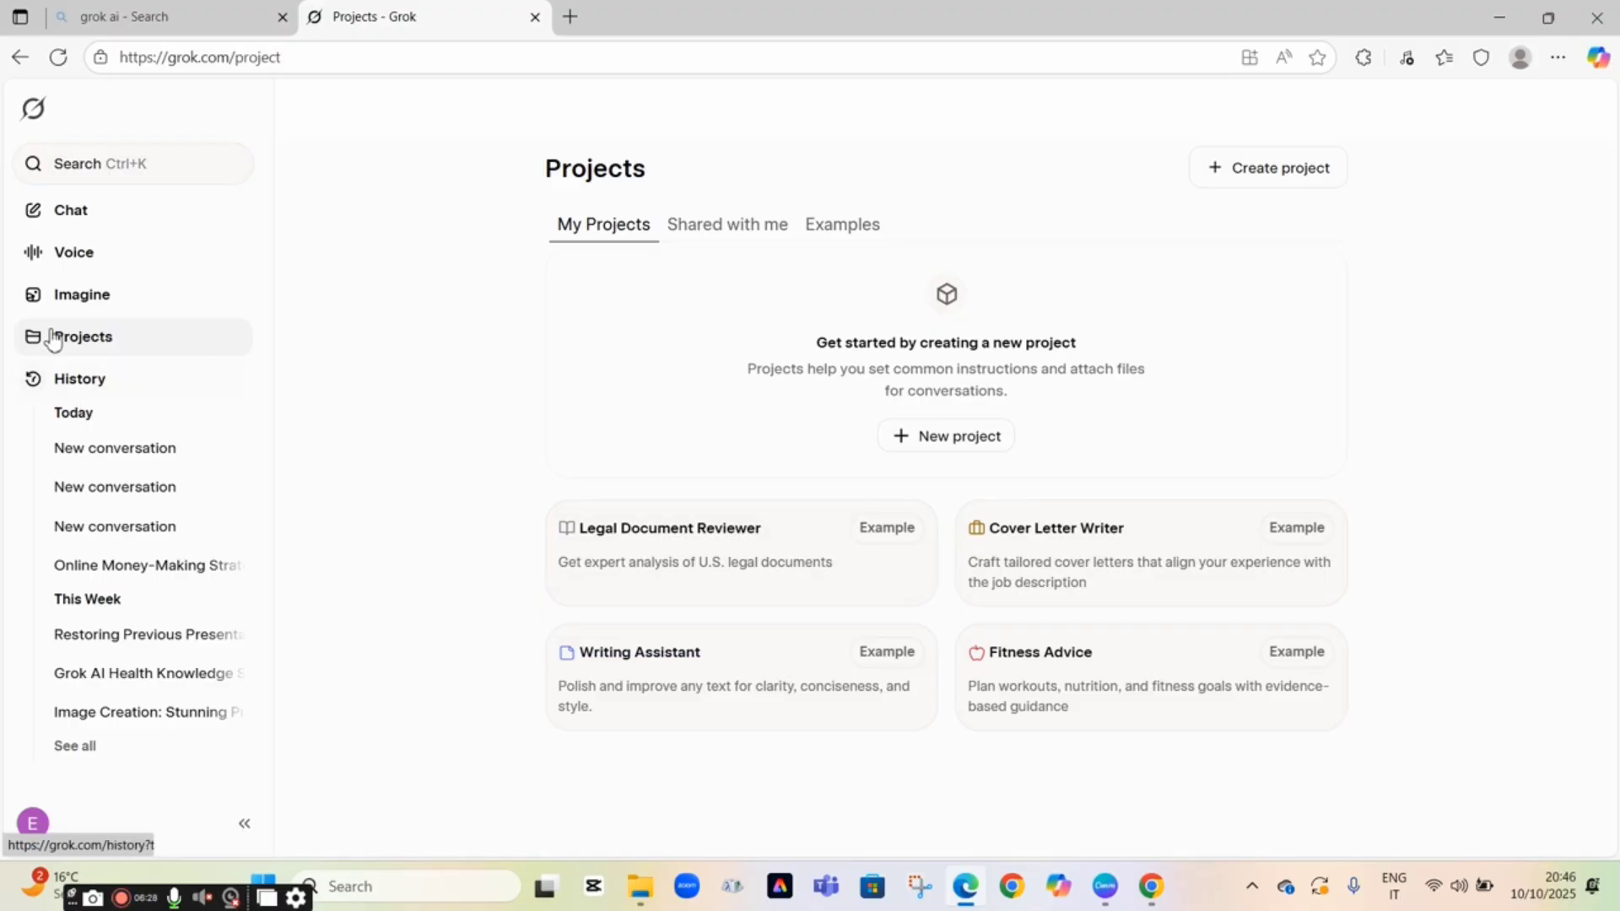
click(124, 346)
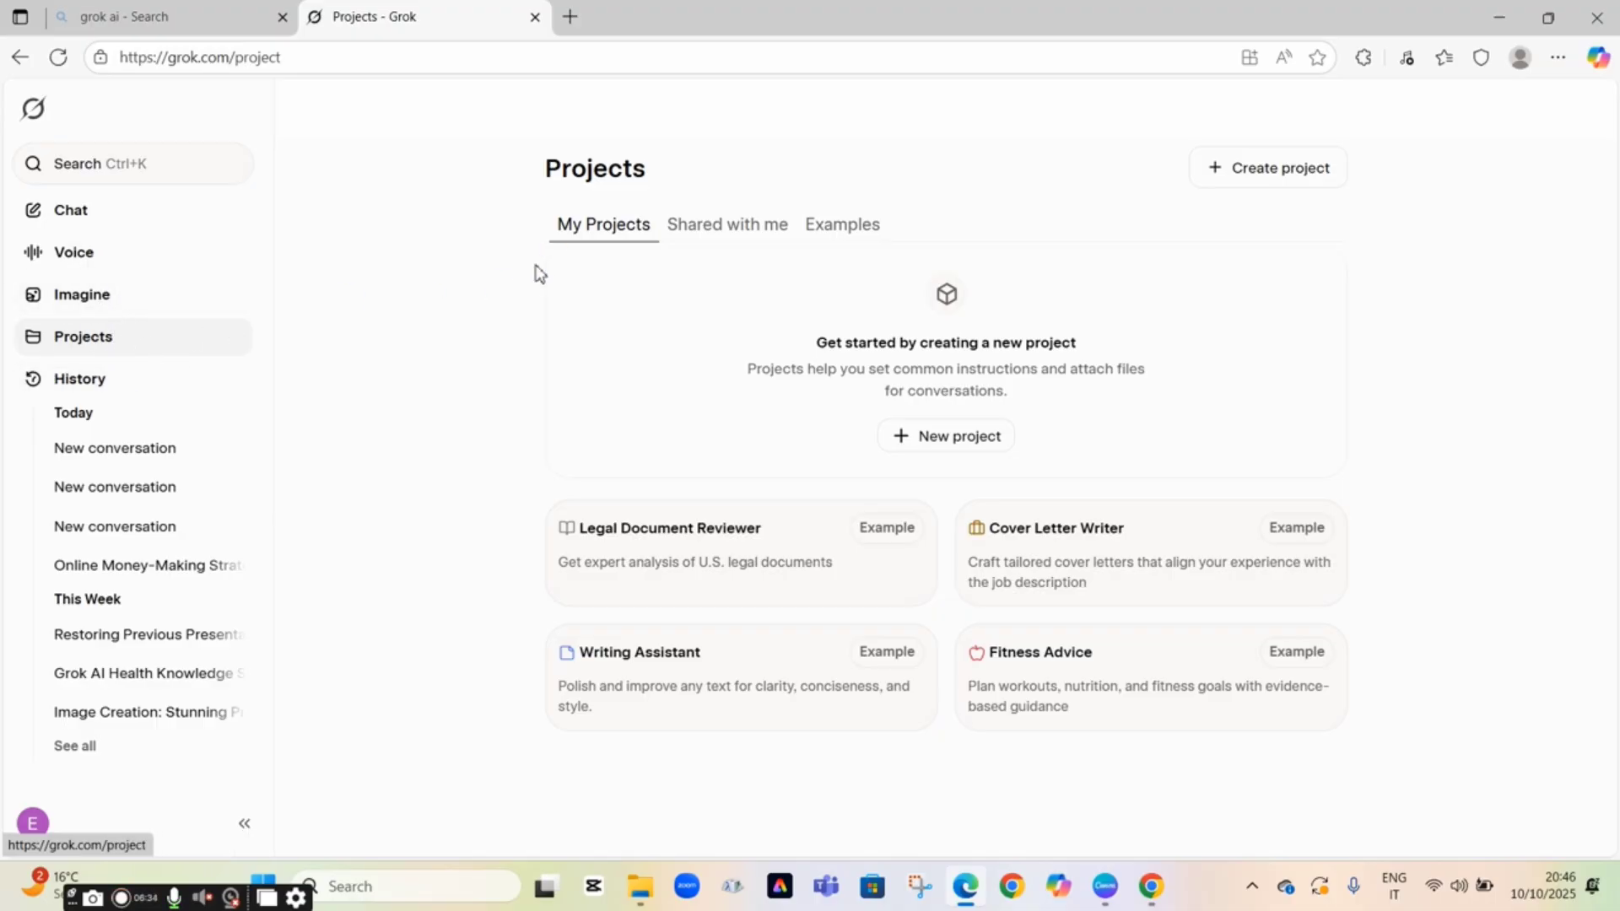